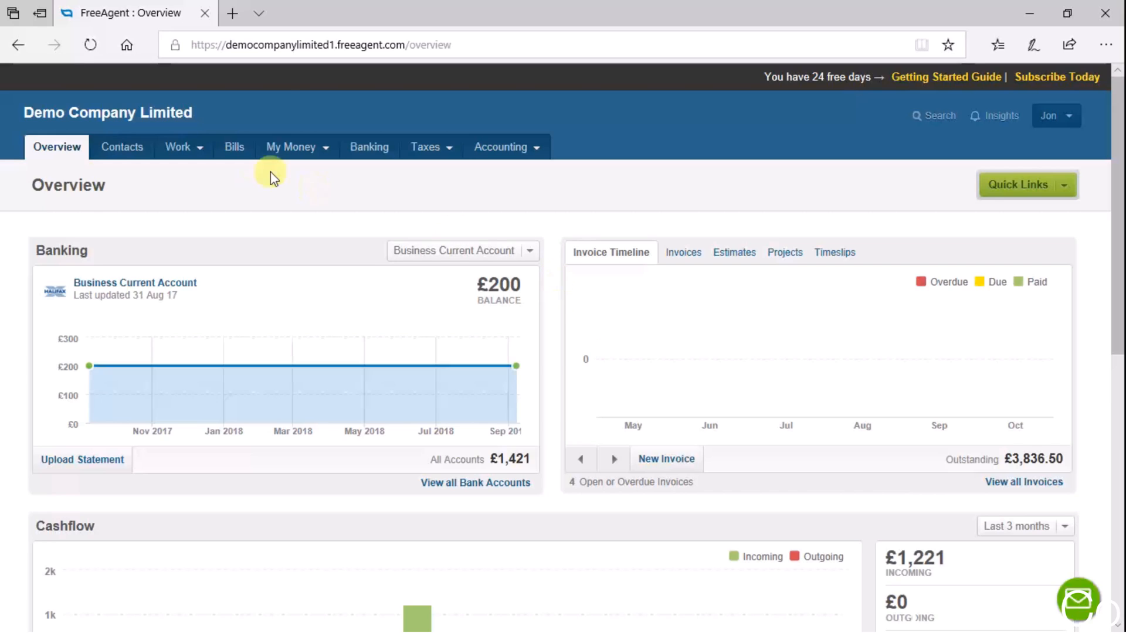
# Step: Go to the Invoices list via the Work menu's Invoicing entry
pyautogui.click(202, 151)
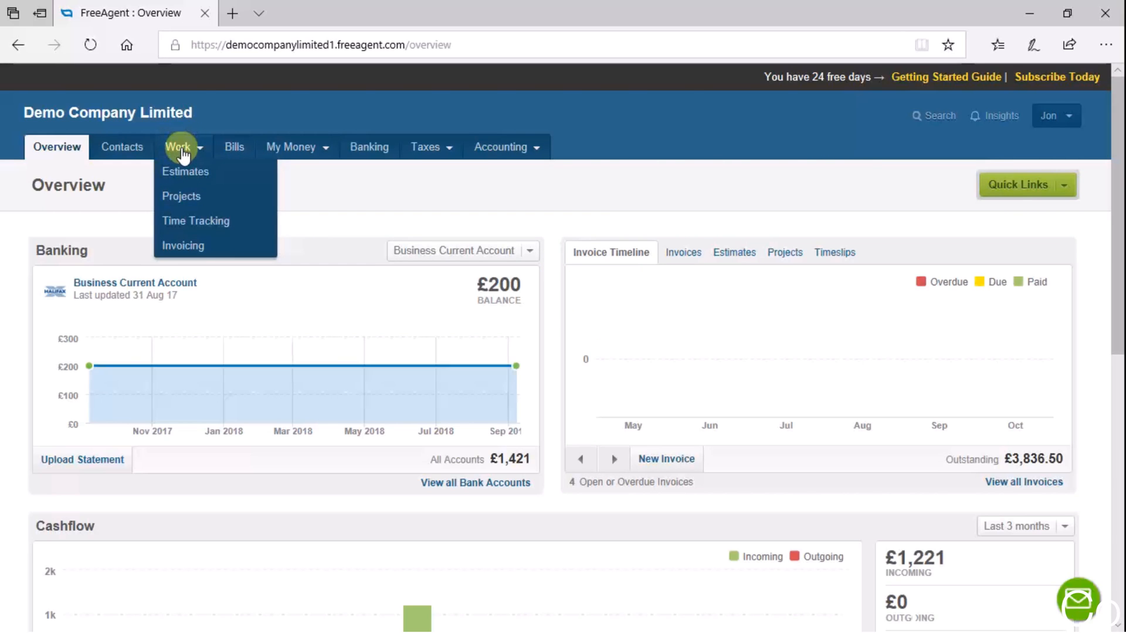
pyautogui.click(212, 249)
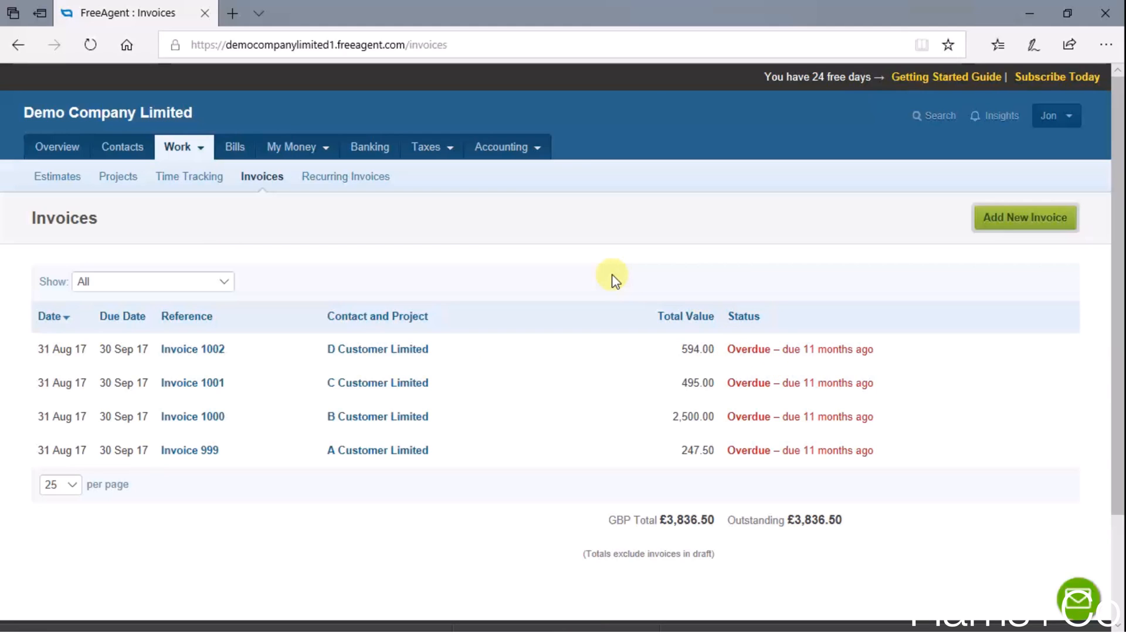
# Step: Start a new invoice billed to A Customer Limited
pyautogui.click(1052, 223)
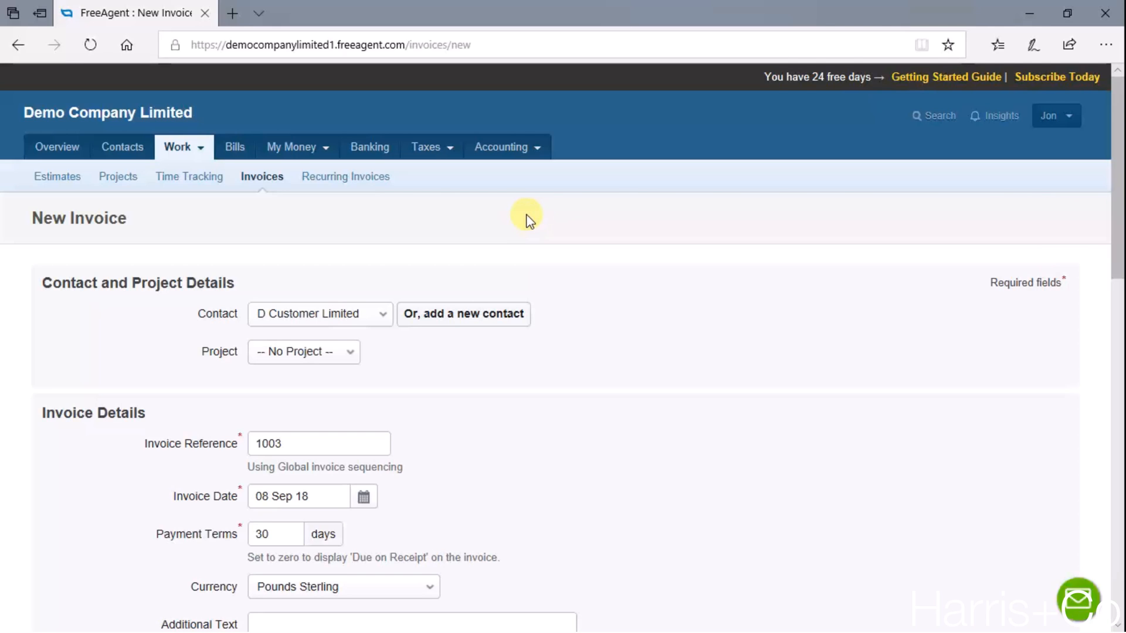
pyautogui.scroll(-2, 528, 219)
pyautogui.scroll(-1, 528, 218)
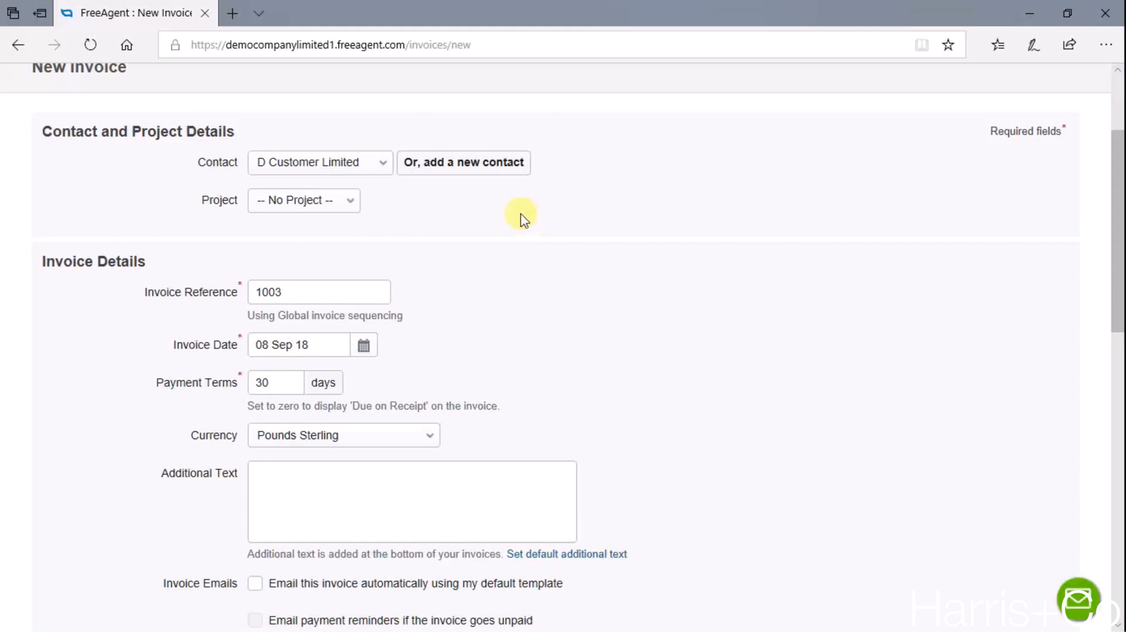
pyautogui.click(382, 166)
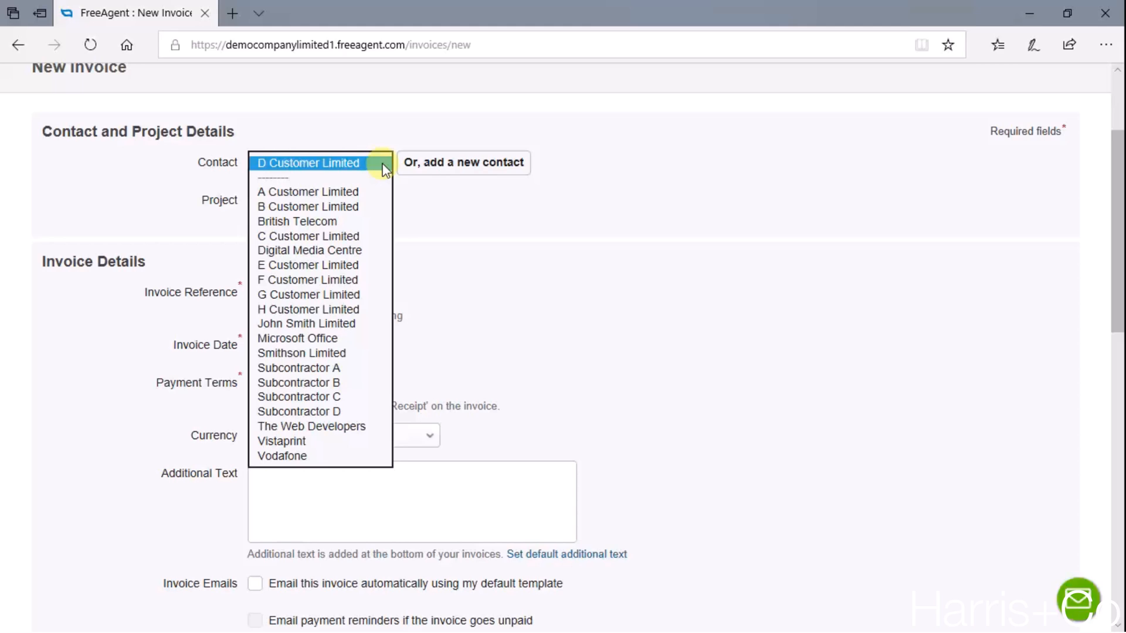
pyautogui.click(350, 193)
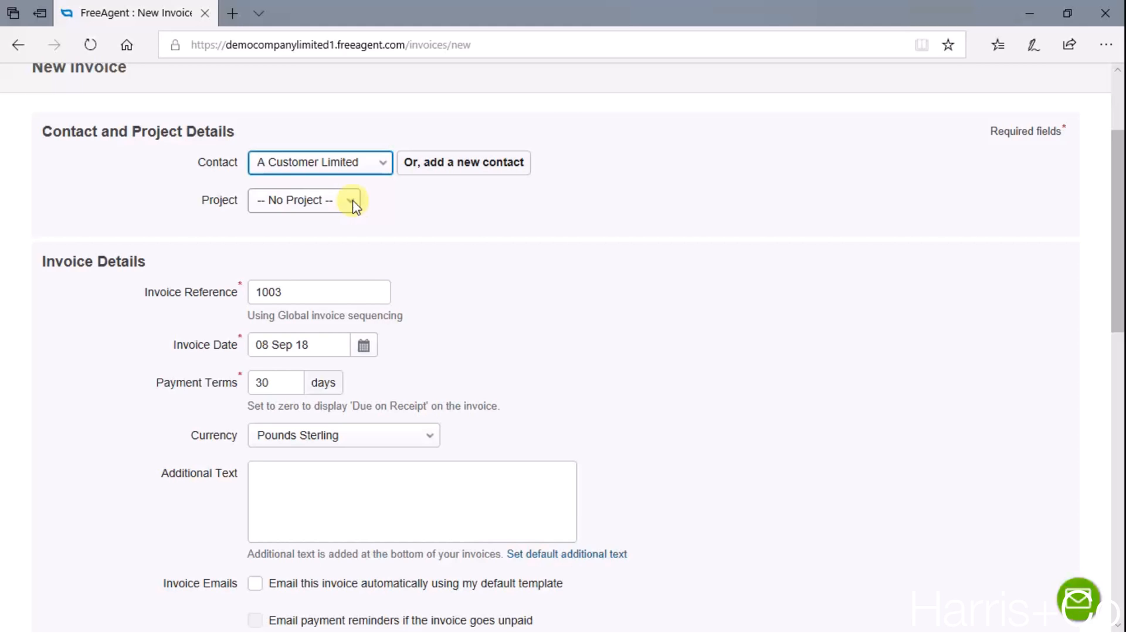
# Step: Leave the invoice's project as -- No Project -- after reviewing the choices twice
pyautogui.click(353, 200)
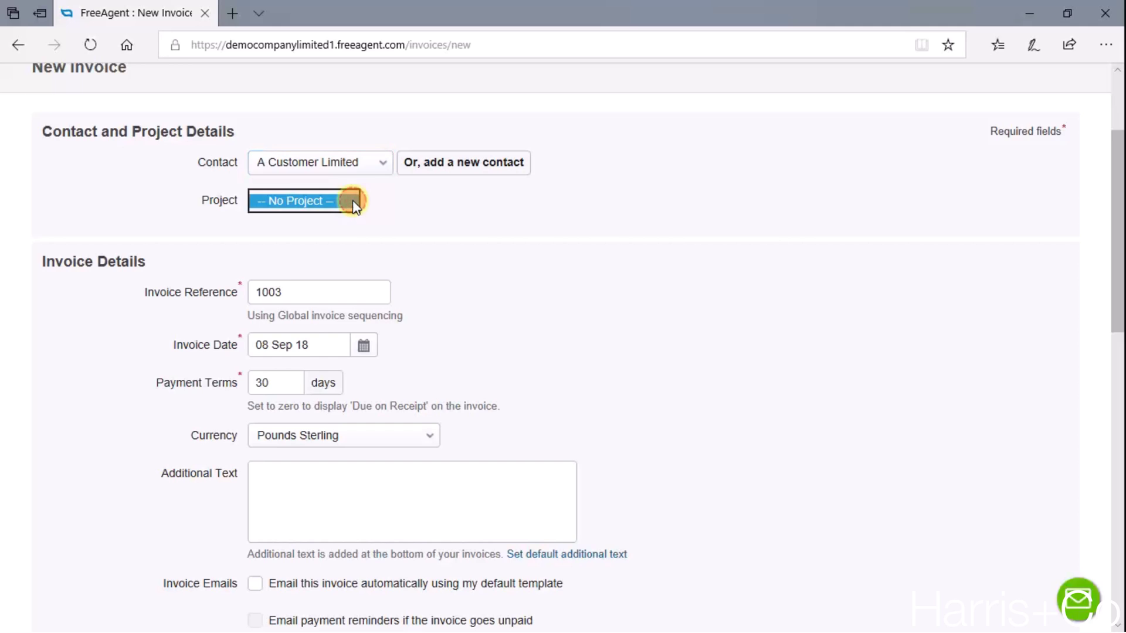
pyautogui.click(387, 204)
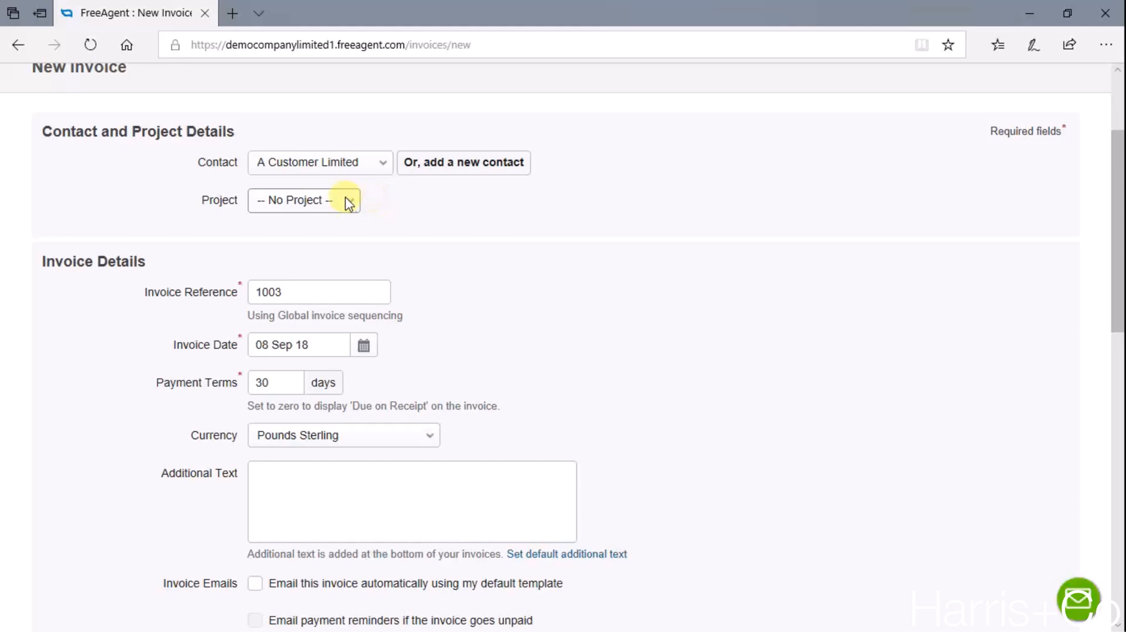
pyautogui.click(351, 201)
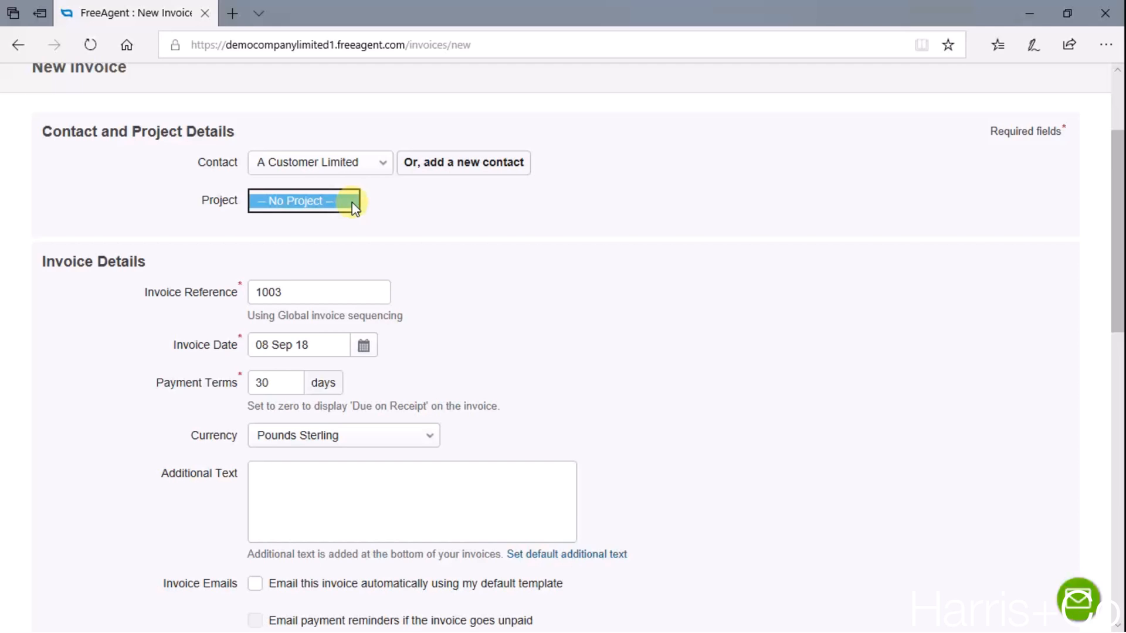
pyautogui.click(426, 217)
pyautogui.scroll(-3, 426, 218)
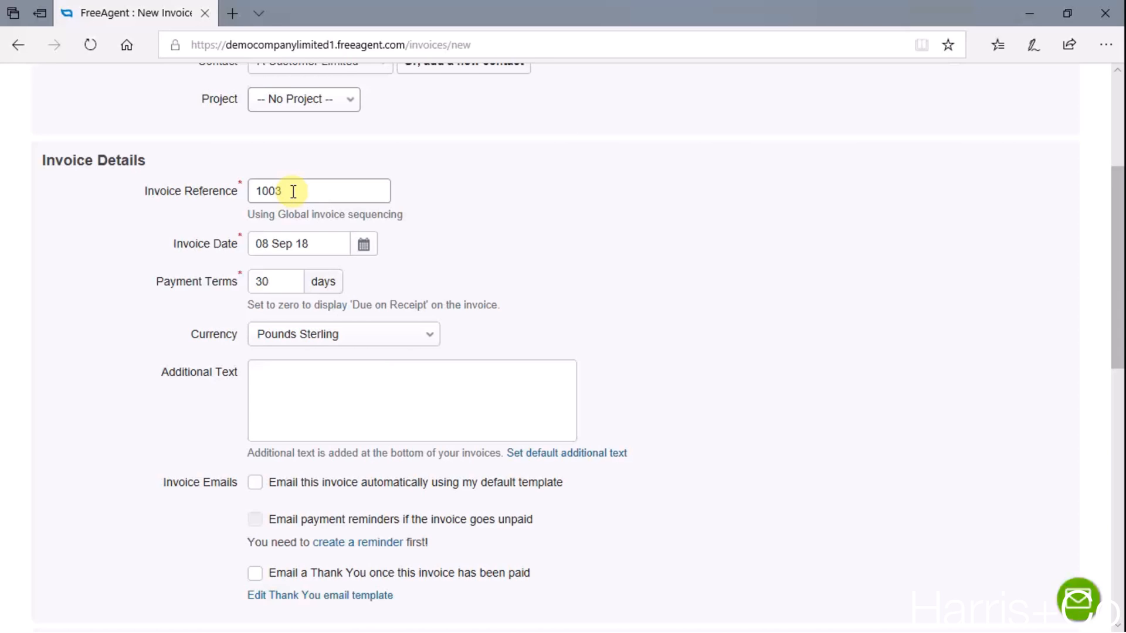
pyautogui.click(319, 244)
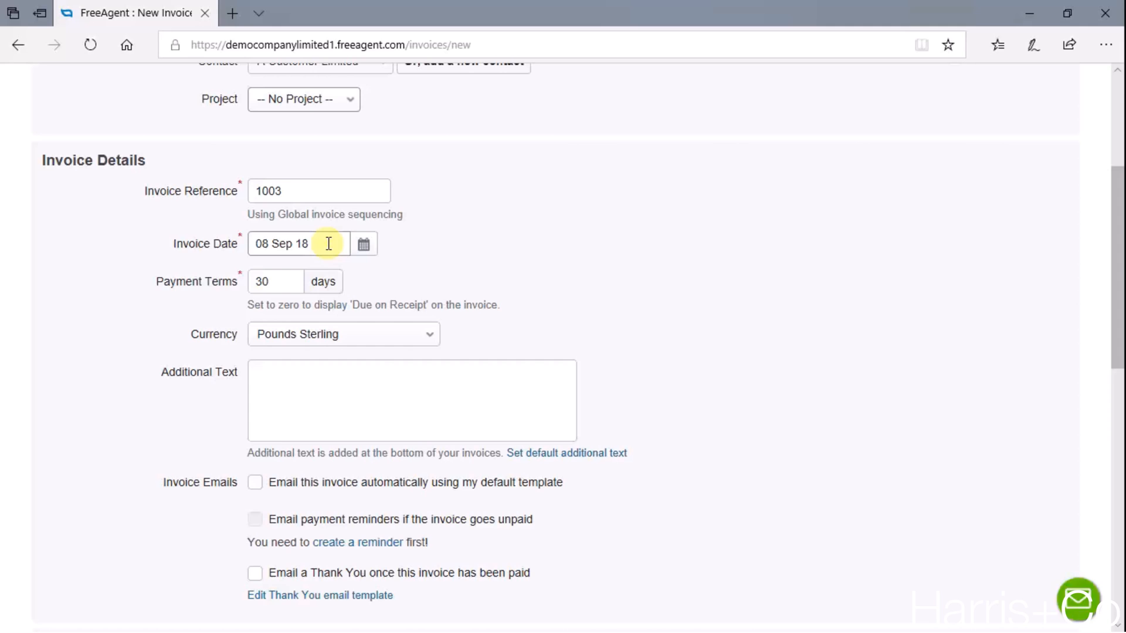
pyautogui.click(363, 244)
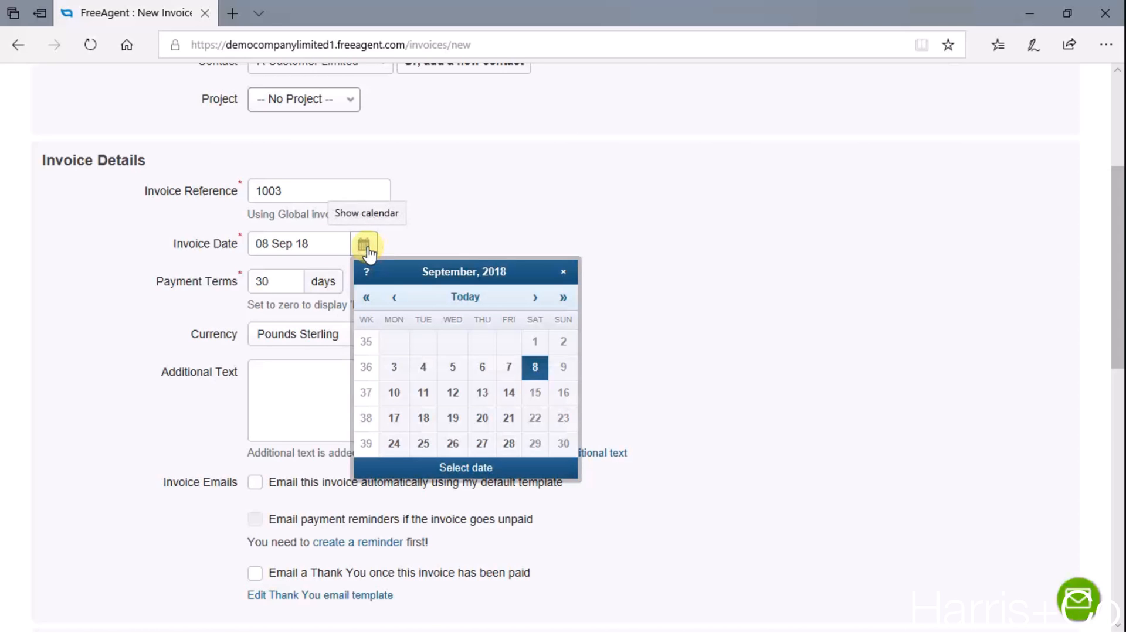
pyautogui.click(406, 235)
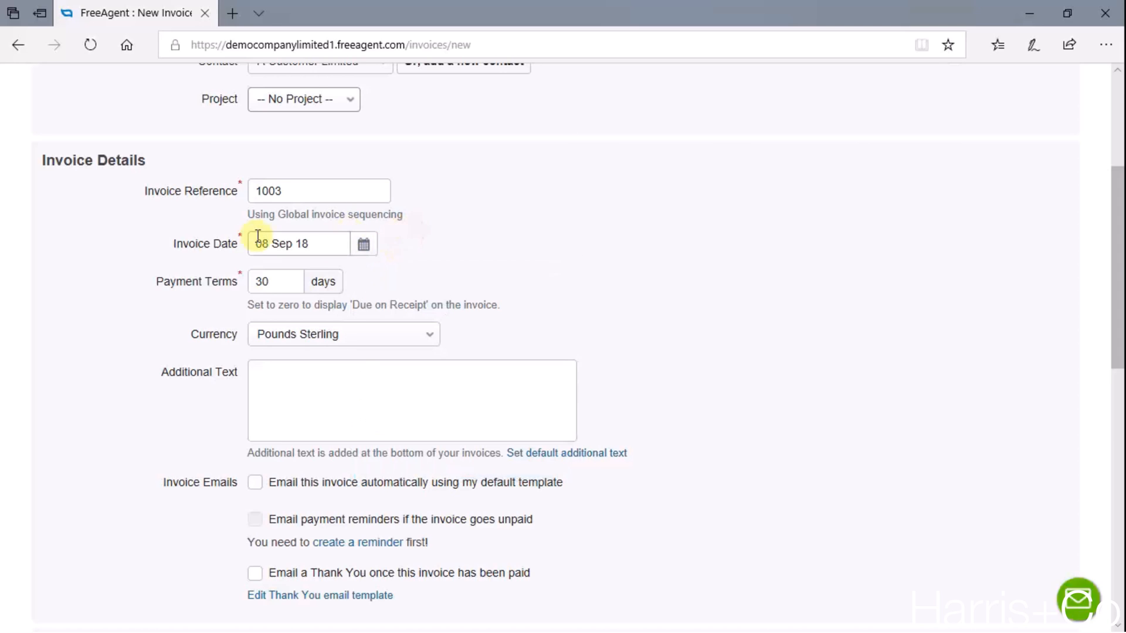
pyautogui.click(264, 244)
pyautogui.click(282, 282)
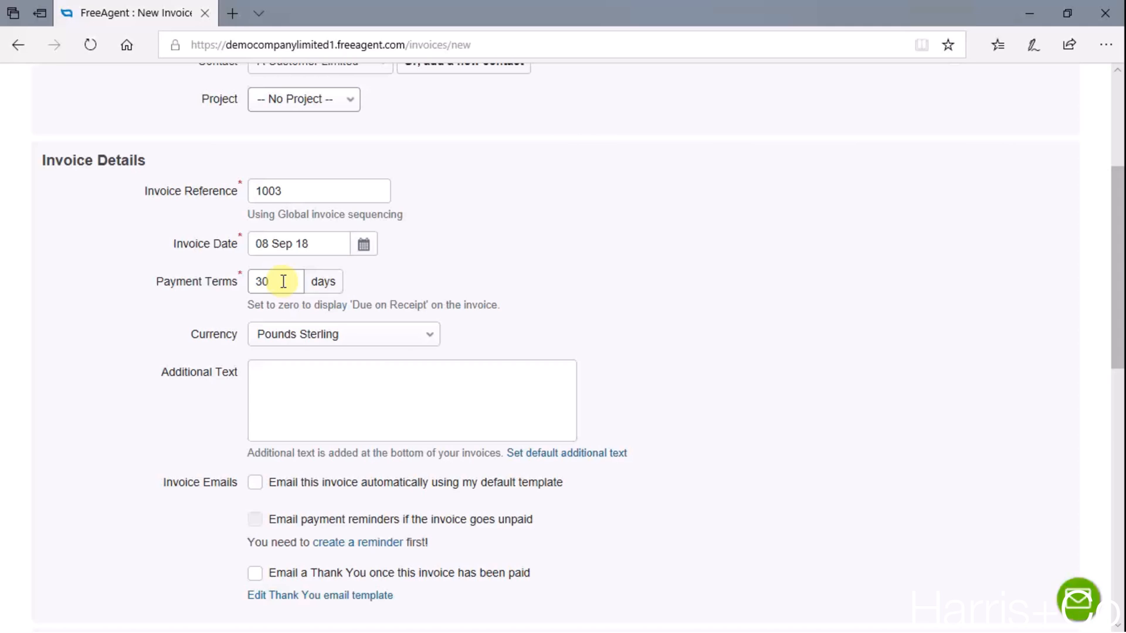
pyautogui.moveTo(284, 281); pyautogui.dragTo(253, 284)
pyautogui.write('1')
# Step: Keep Pounds Sterling as the invoice currency and move into the Additional Text field
pyautogui.press('Tab')
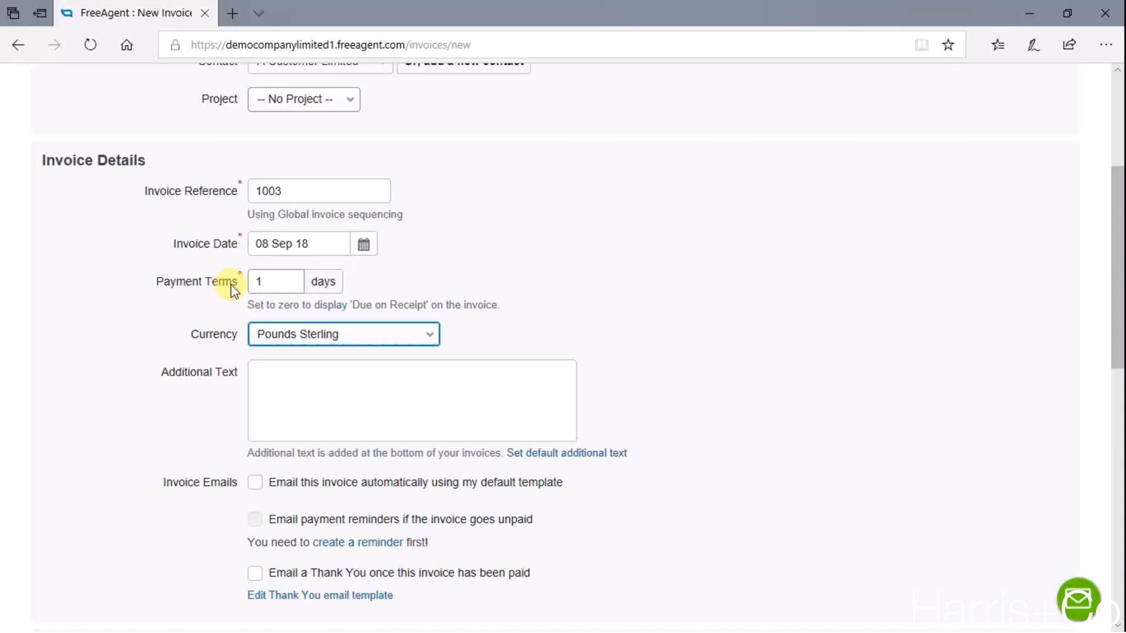
pyautogui.click(350, 335)
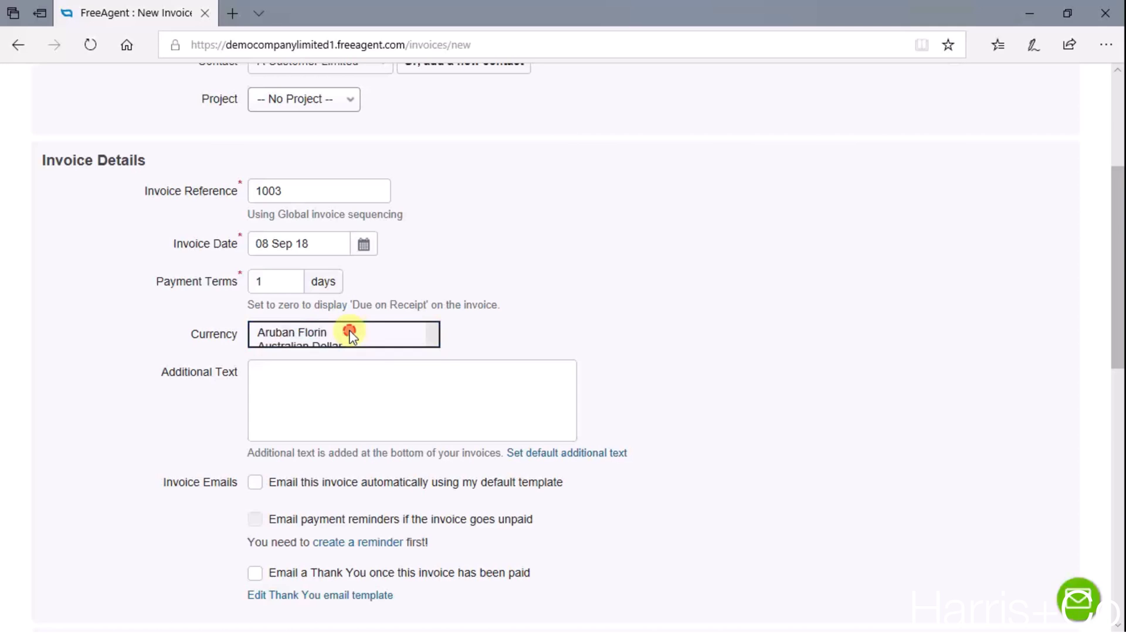
pyautogui.click(545, 282)
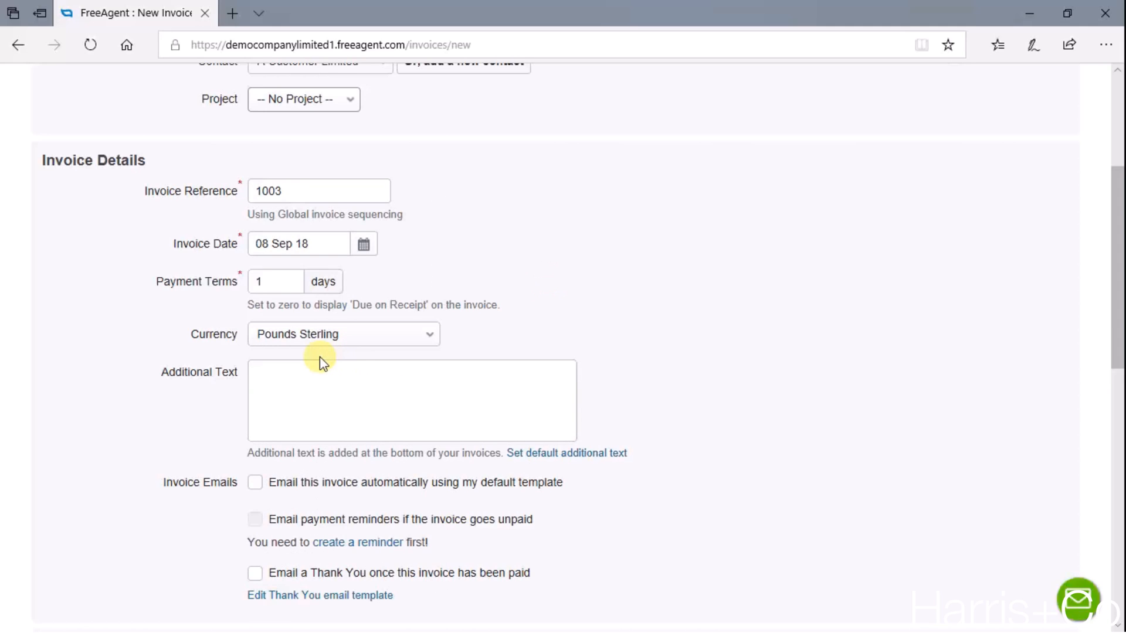
pyautogui.click(322, 385)
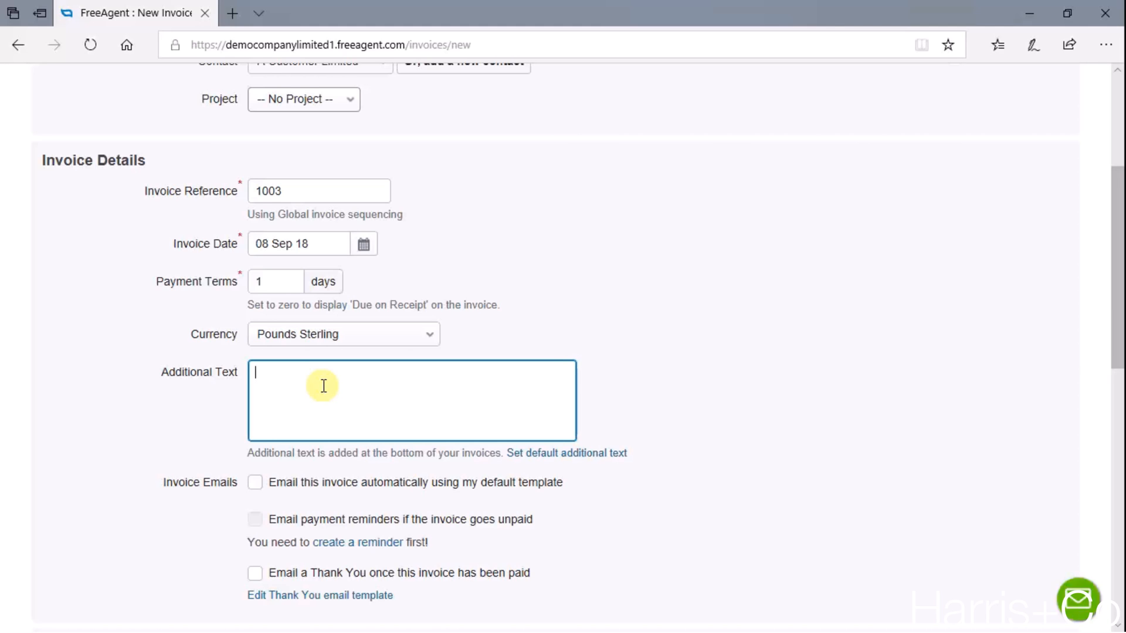
pyautogui.write('It was a pleasure doing business with you :)')
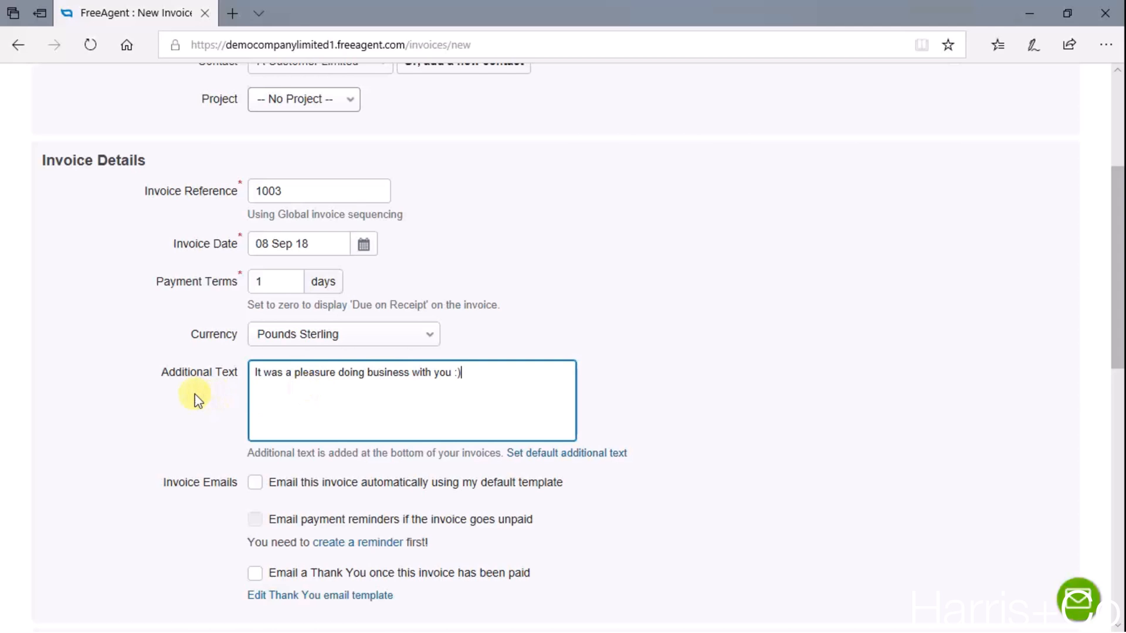
pyautogui.scroll(-3, 196, 401)
pyautogui.scroll(-2, 196, 400)
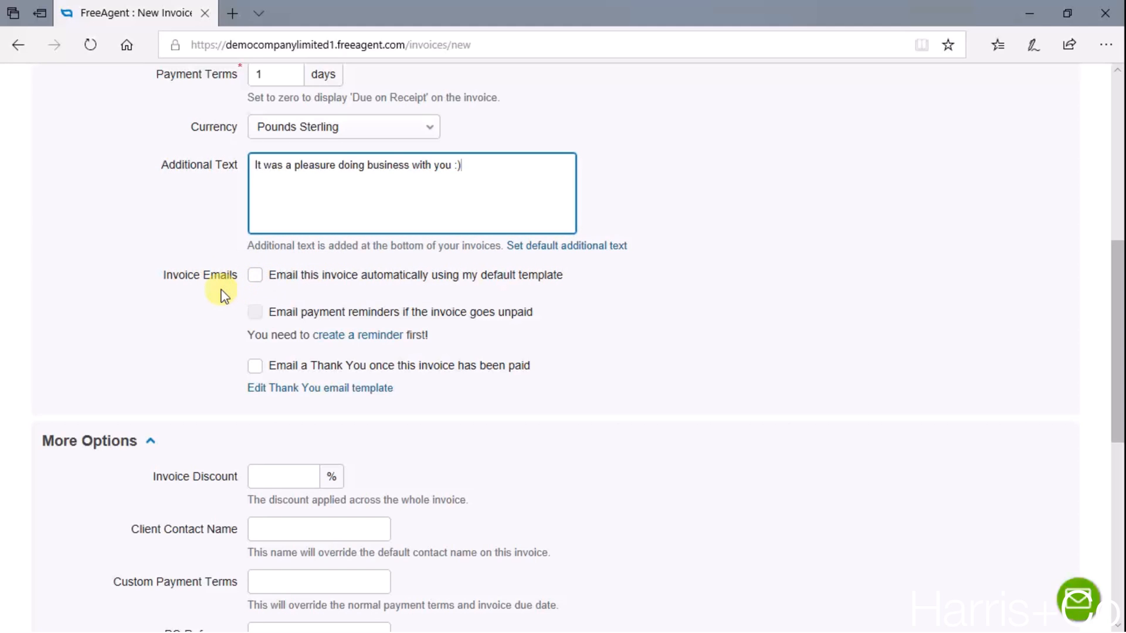
# Step: Enable automatic emailing of the invoice and a Thank You email once paid
pyautogui.click(256, 275)
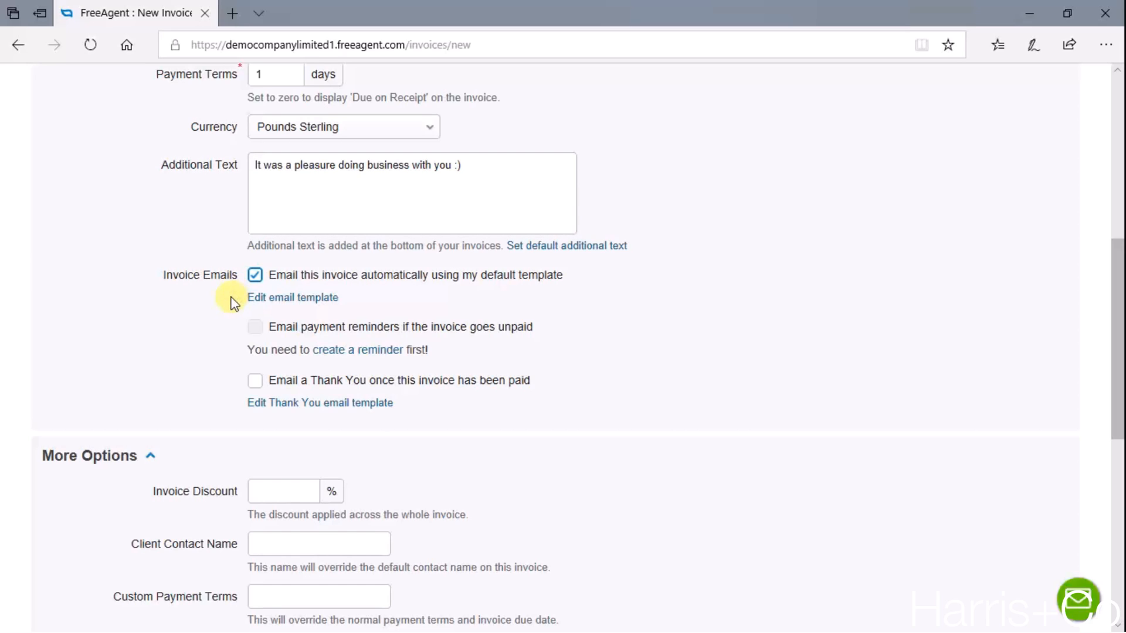
pyautogui.click(254, 381)
pyautogui.scroll(-3, 202, 333)
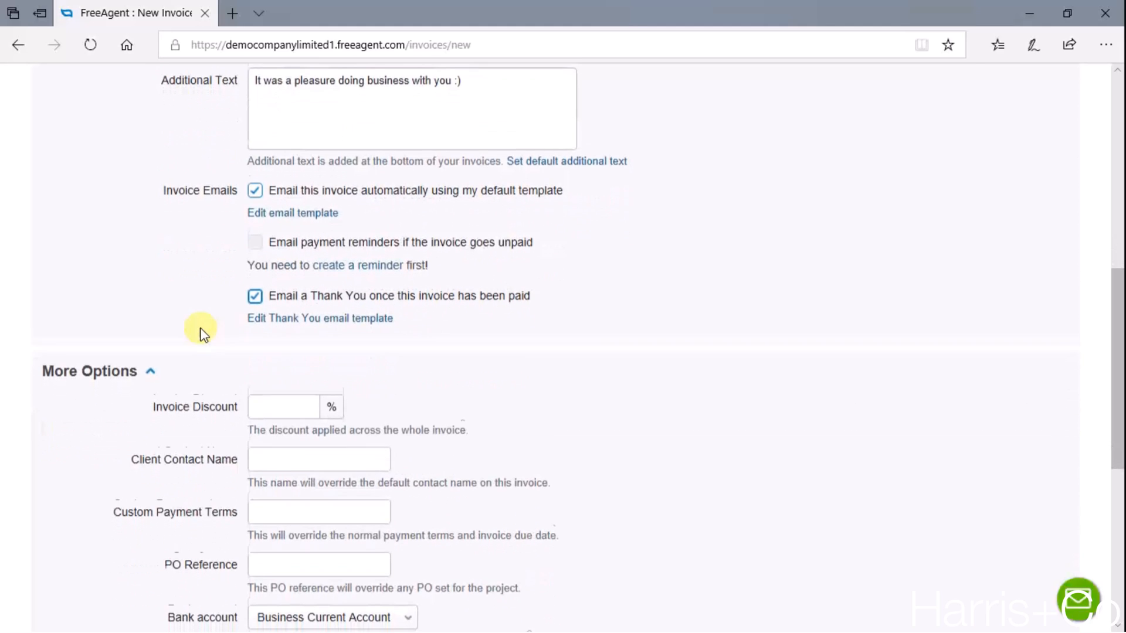
pyautogui.scroll(-2, 202, 332)
pyautogui.scroll(-1, 202, 333)
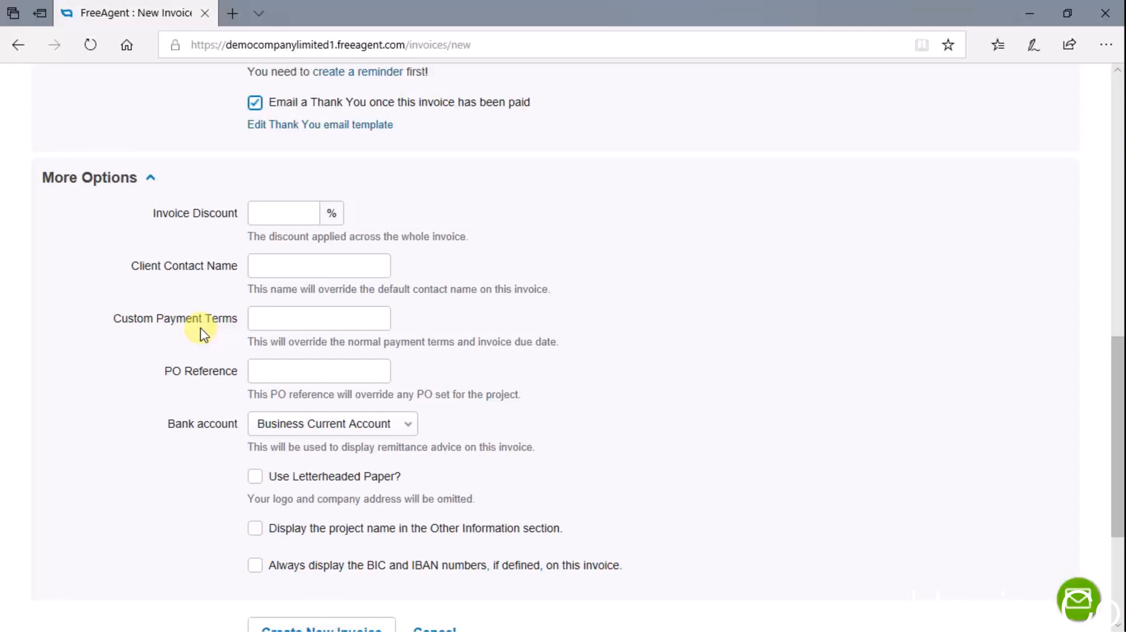
pyautogui.scroll(-1, 90, 301)
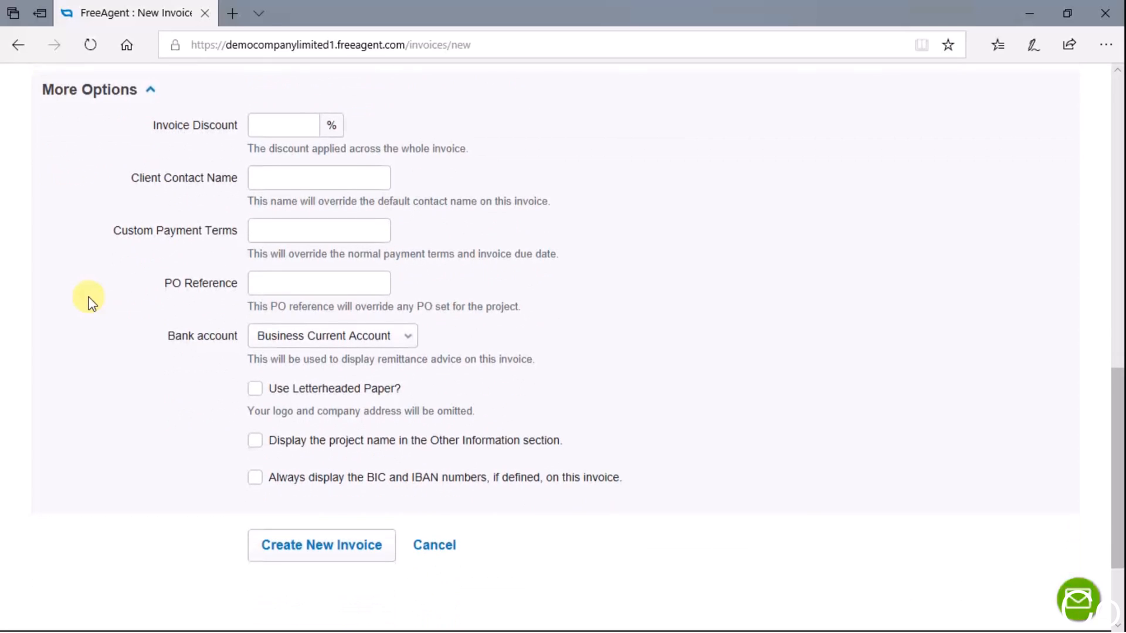
# Step: Enter PO12345 as PO Reference, leaving Client Contact Name and Invoice Discount blank
pyautogui.click(308, 289)
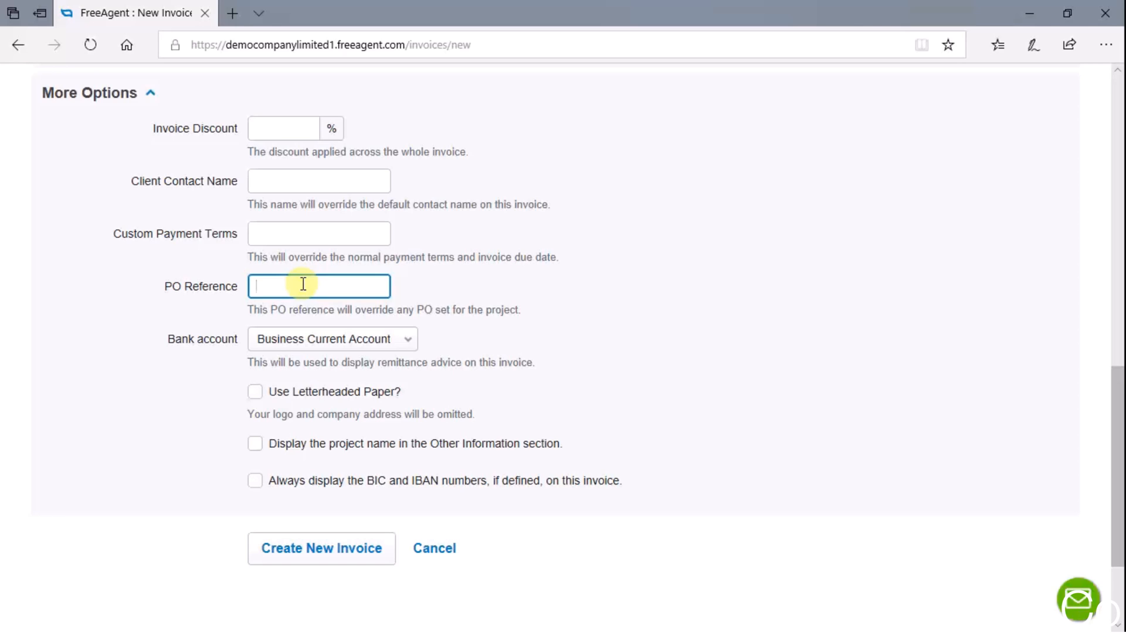
pyautogui.write('PO')
pyautogui.write('12345')
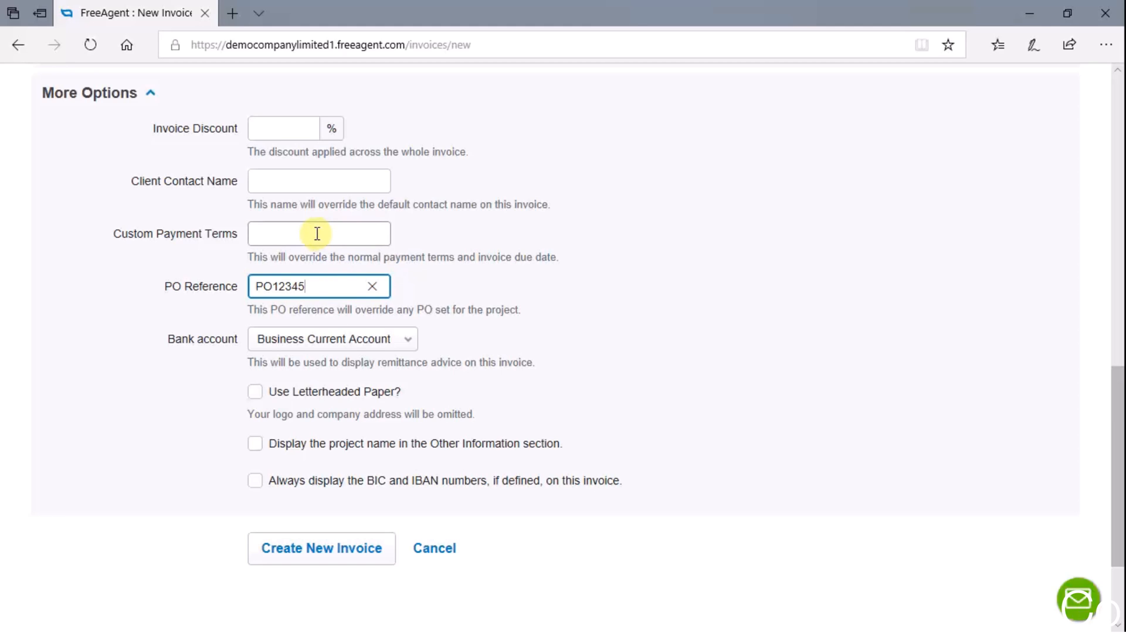
pyautogui.click(292, 180)
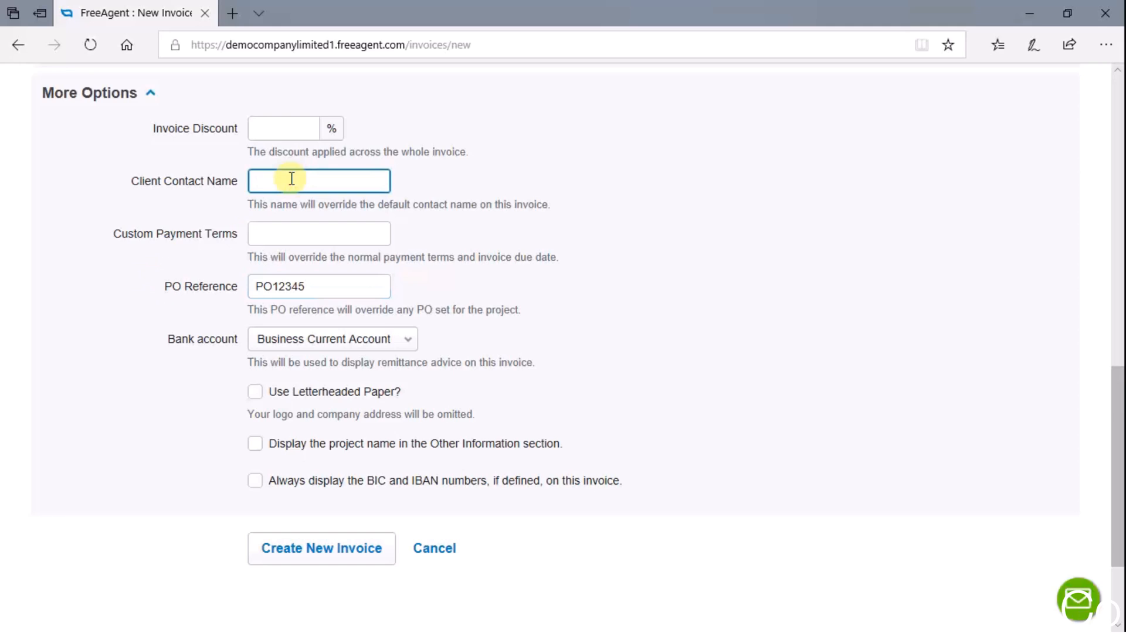
pyautogui.click(275, 129)
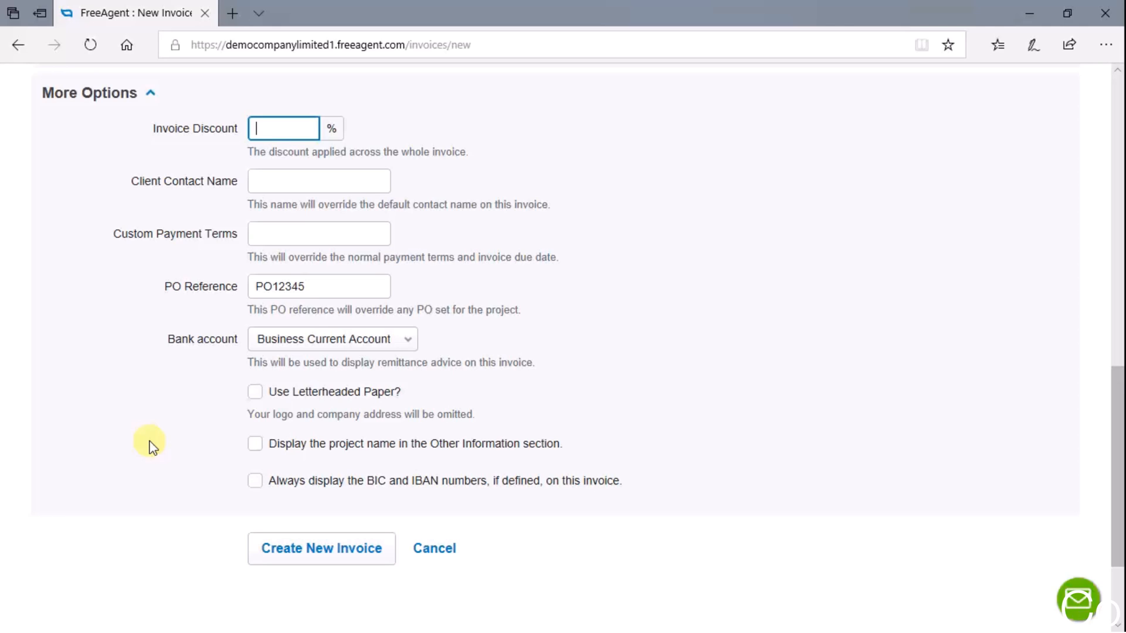
# Step: Create draft Invoice 1003 and begin adding a line item to it
pyautogui.click(326, 553)
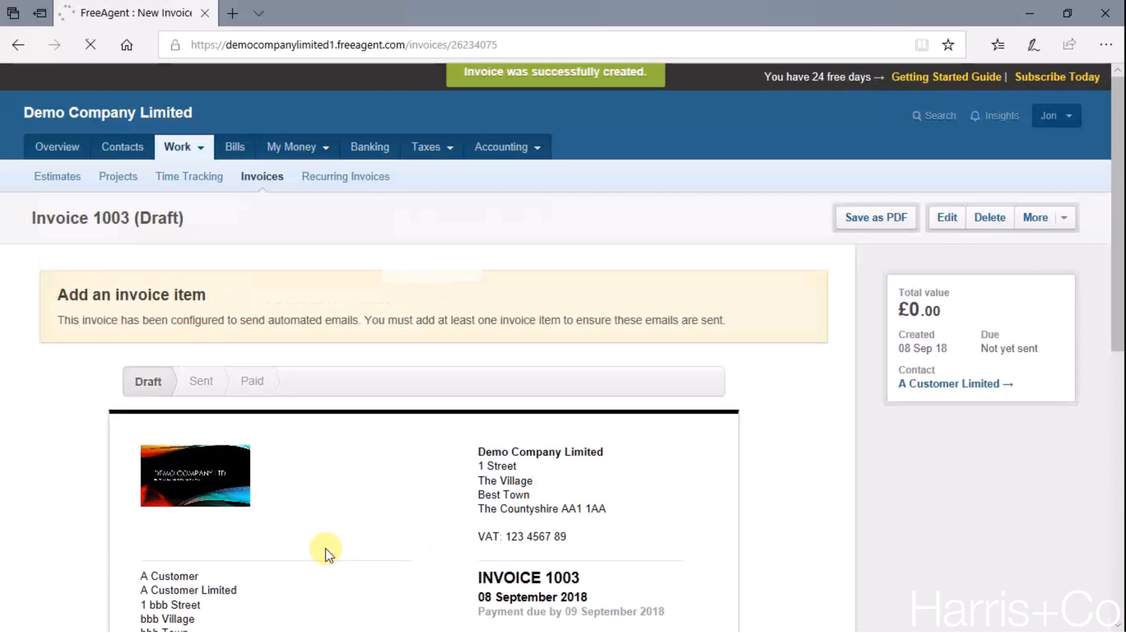
pyautogui.scroll(-3, 325, 553)
pyautogui.scroll(-2, 324, 552)
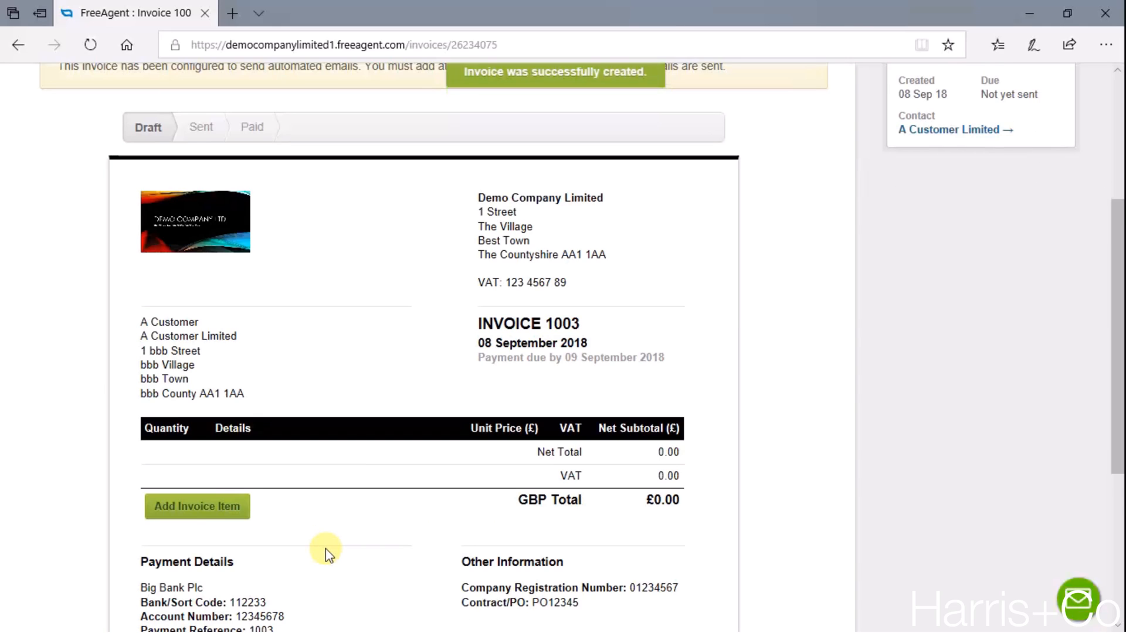
pyautogui.scroll(-1, 325, 553)
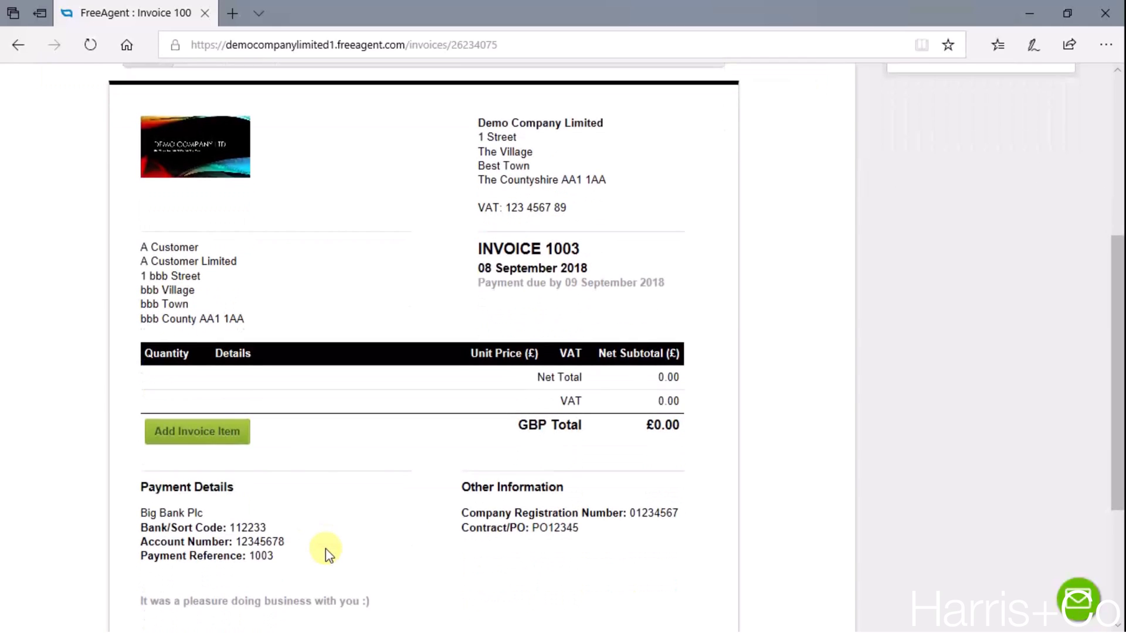
pyautogui.click(195, 432)
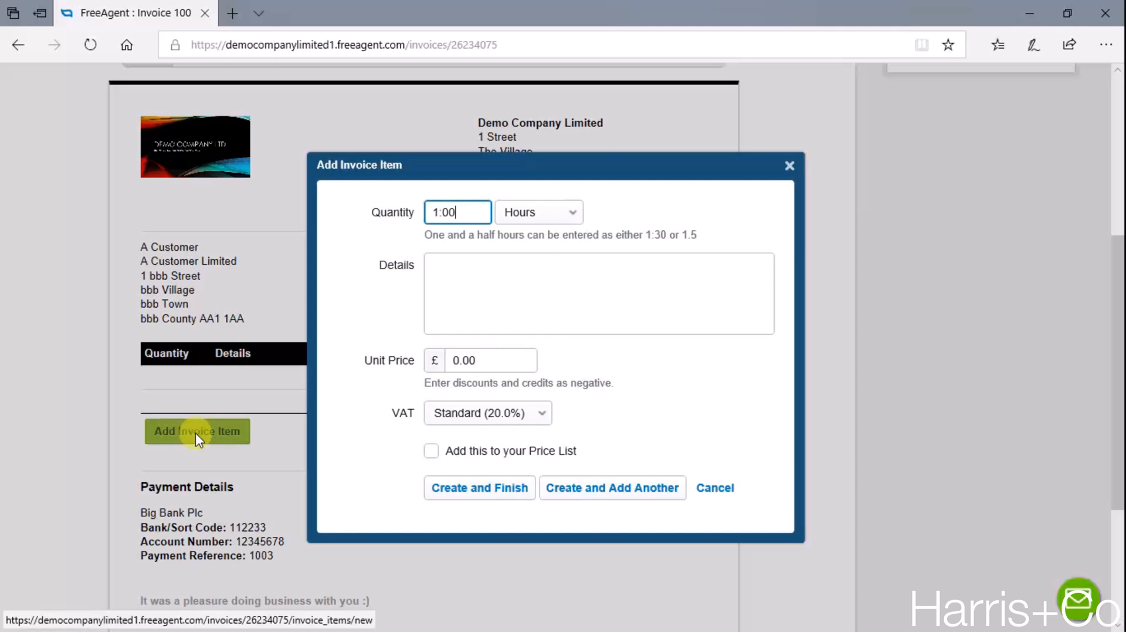
# Step: Set the line quantity to 5 hours with details Consultancy
pyautogui.press('BackSpace')
pyautogui.press('BackSpace')
pyautogui.press('BackSpace')
pyautogui.write('5')
pyautogui.press('Tab')
pyautogui.press('Tab')
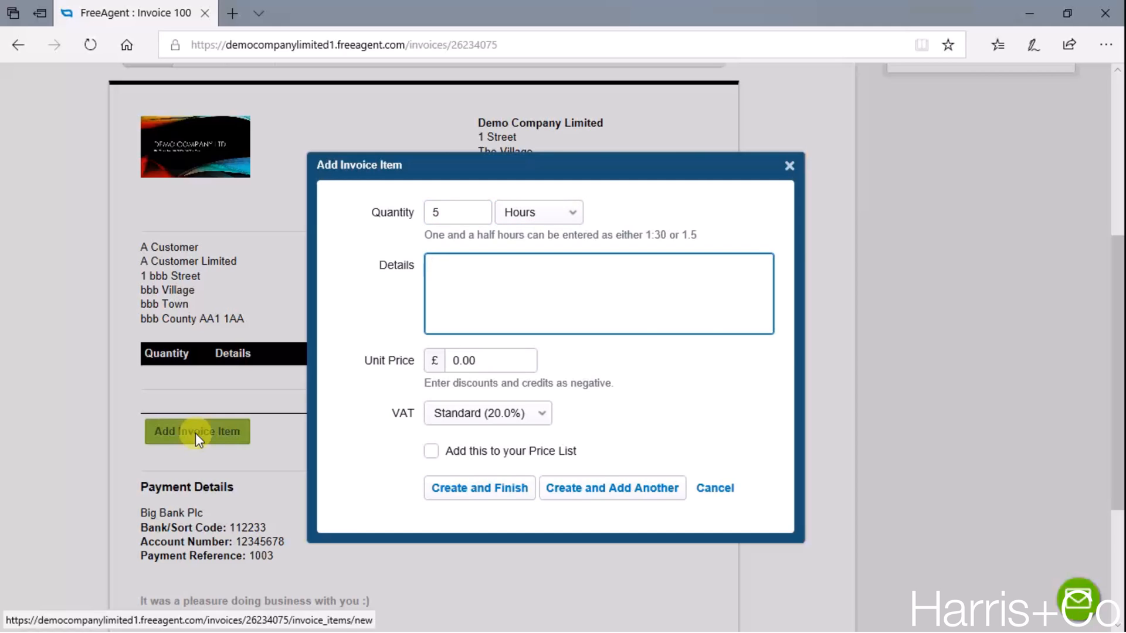
pyautogui.write('Consul')
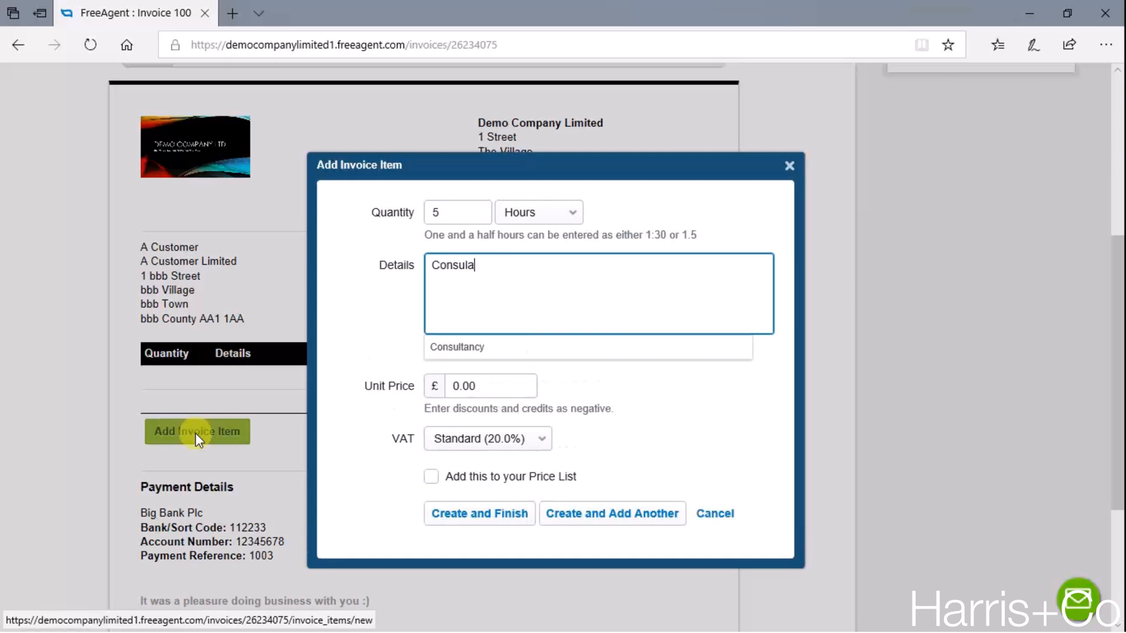
pyautogui.write('a')
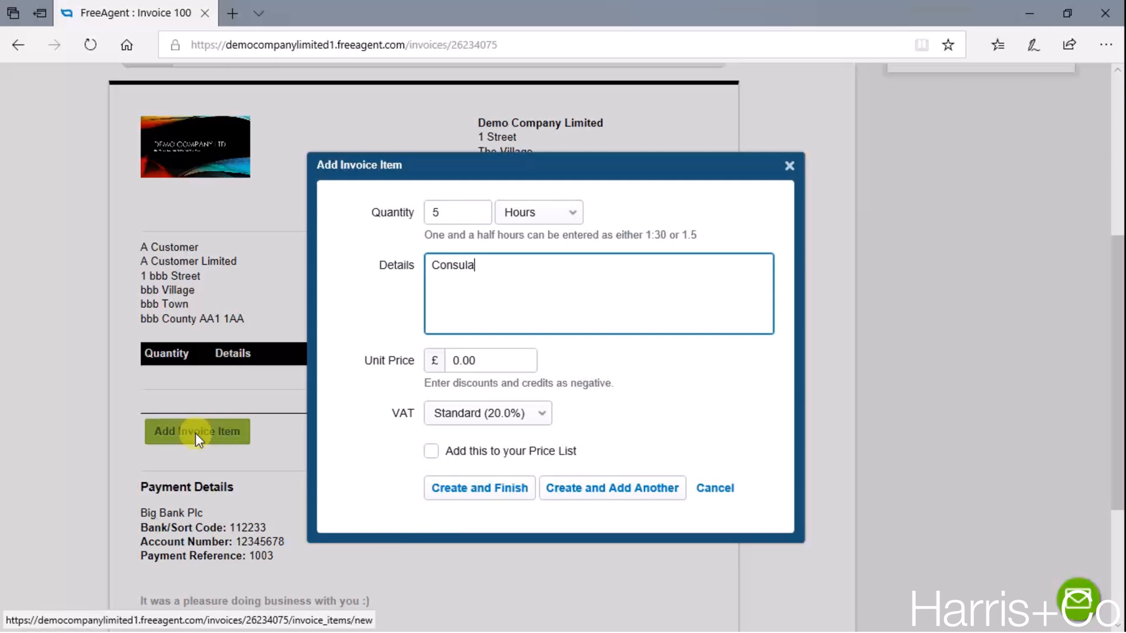
pyautogui.press('BackSpace')
pyautogui.write('tancy')
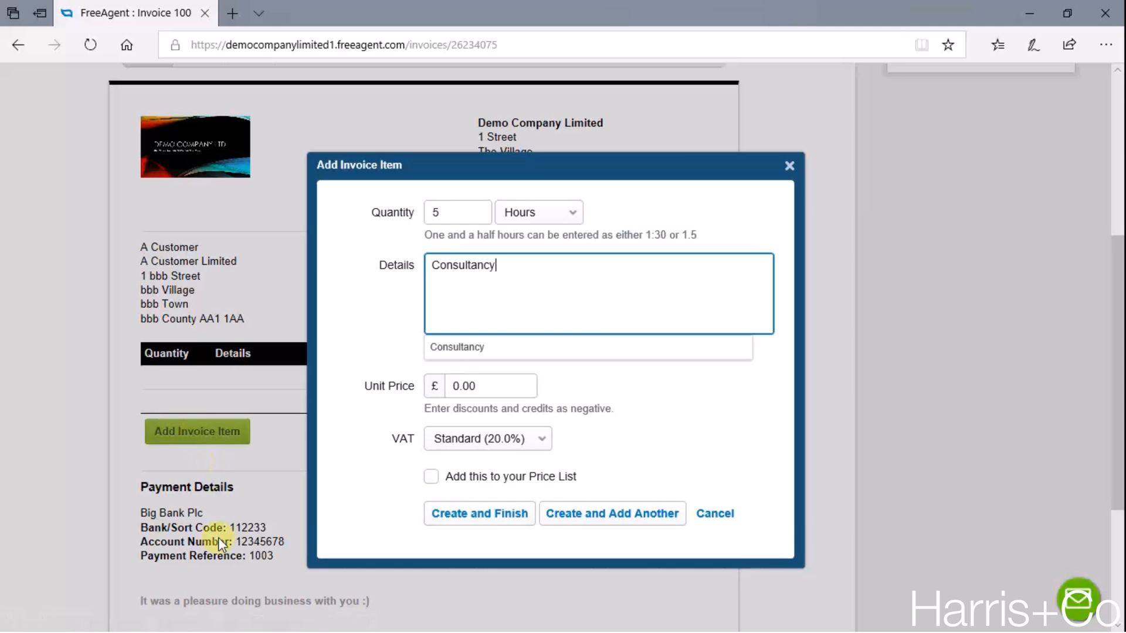
# Step: Set unit price £100 with standard 20% VAT and save the Consultancy line
pyautogui.click(486, 360)
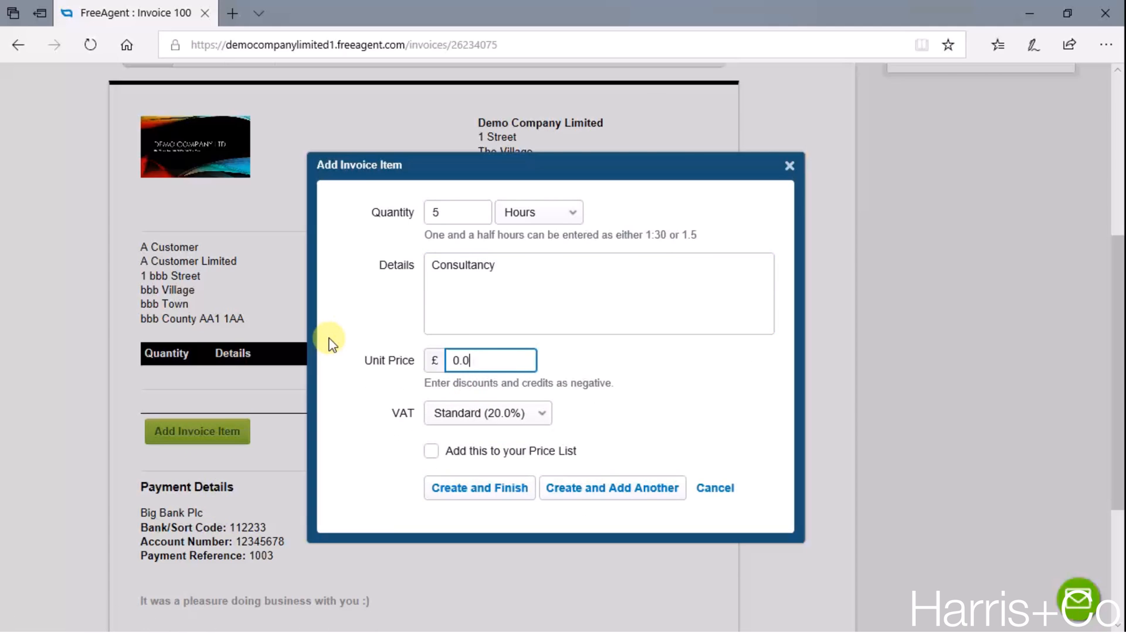
pyautogui.press('BackSpace')
pyautogui.press('BackSpace')
pyautogui.press('BackSpace')
pyautogui.write('100')
pyautogui.press('Tab')
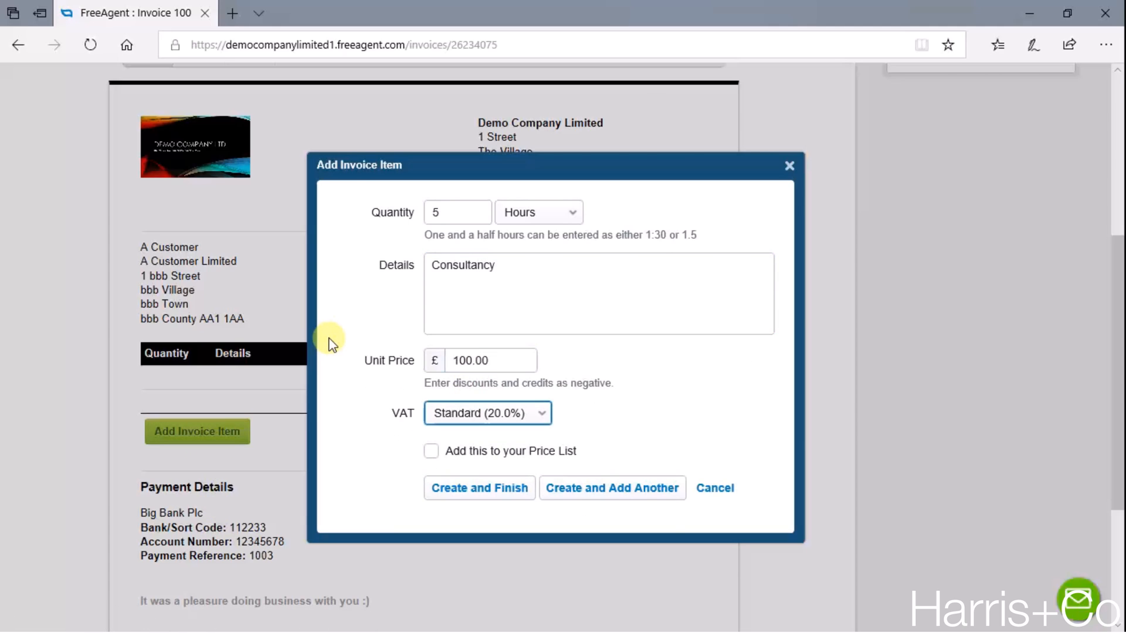
pyautogui.click(510, 415)
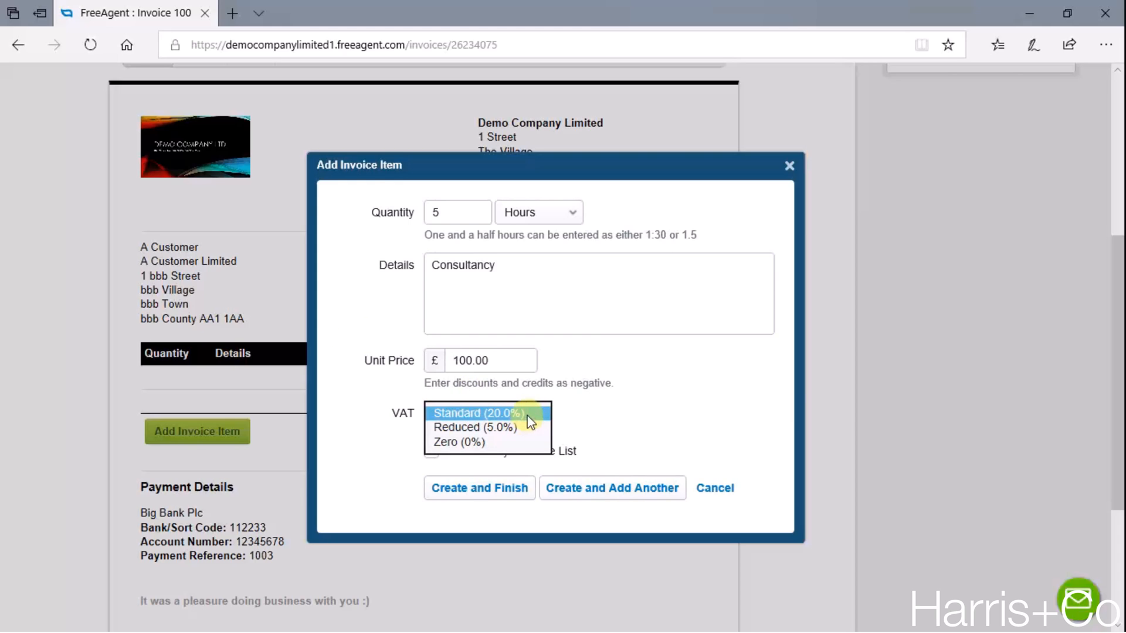
pyautogui.click(603, 423)
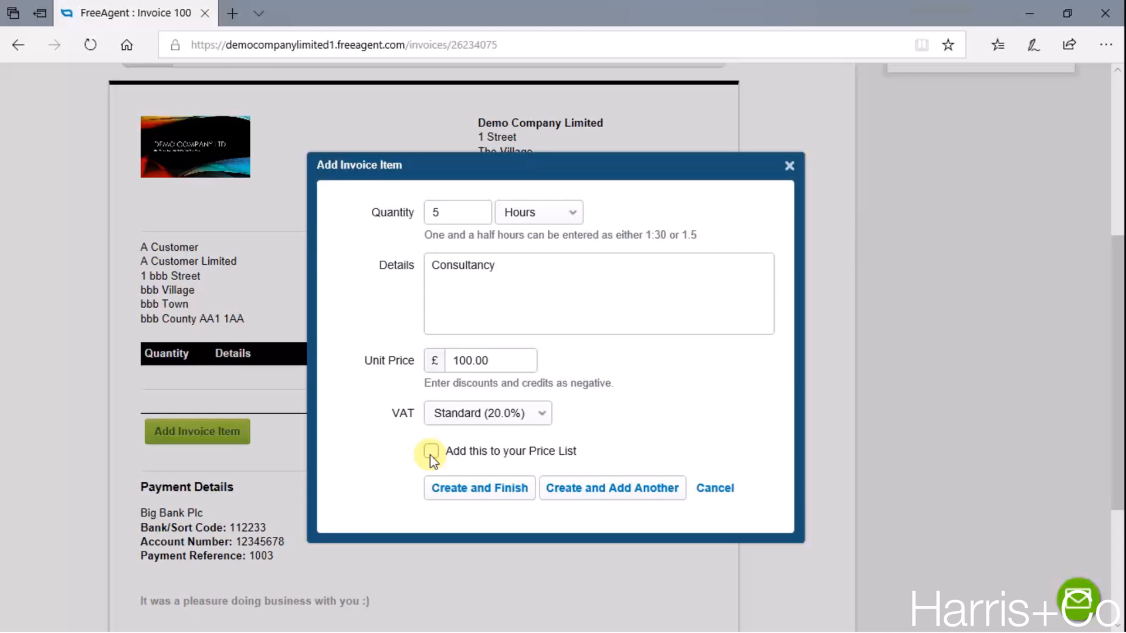
pyautogui.click(480, 488)
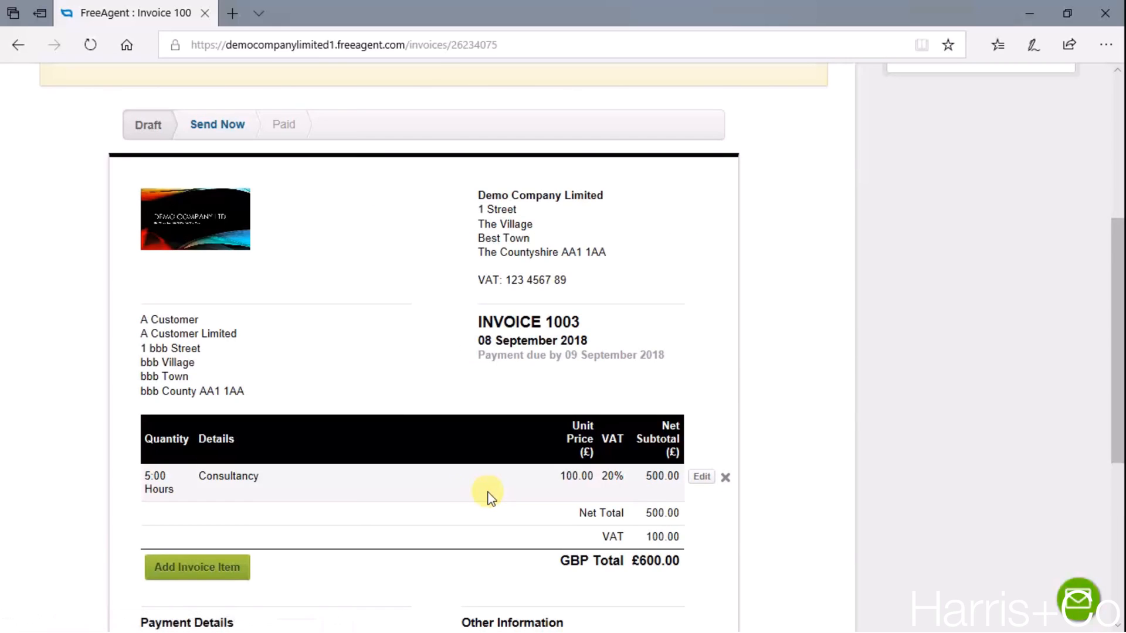
pyautogui.scroll(-2, 409, 482)
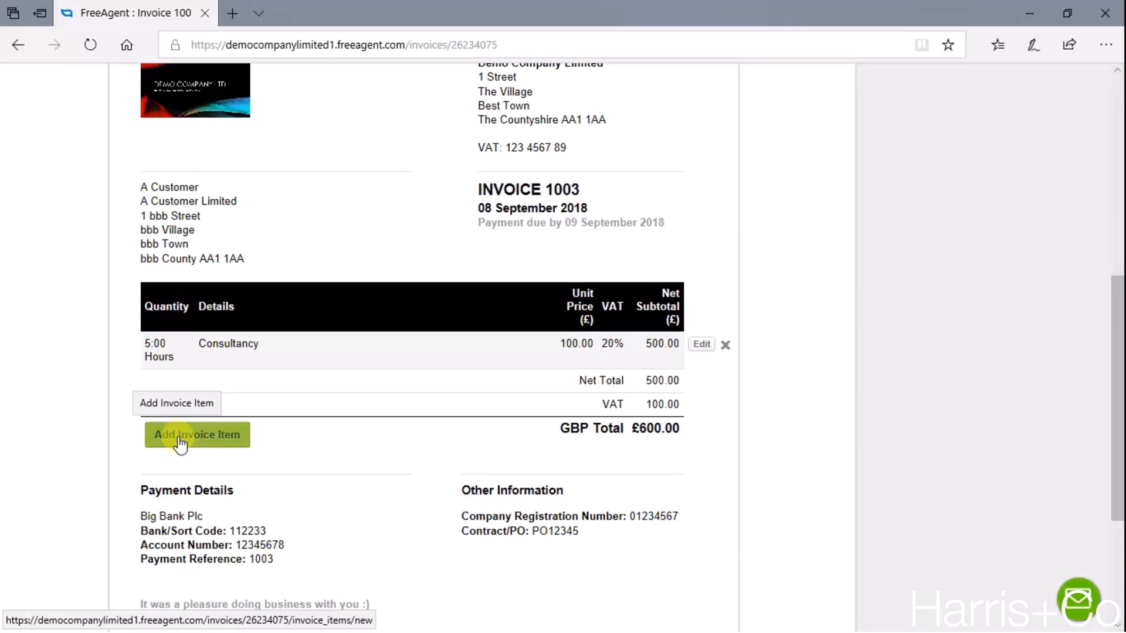
pyautogui.scroll(-3, 324, 470)
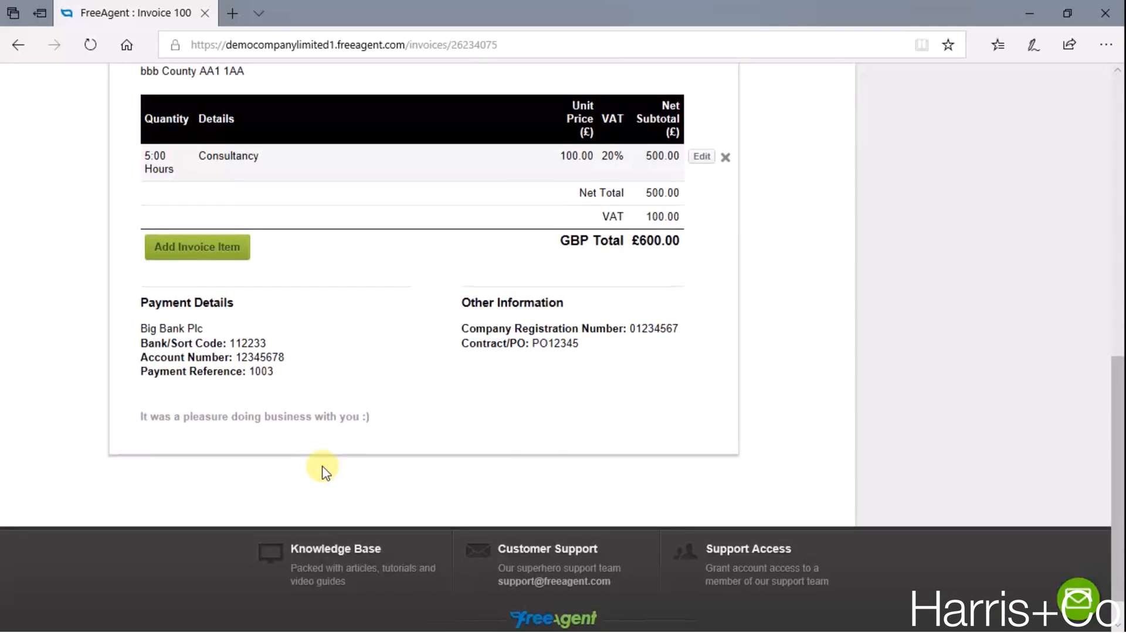
pyautogui.scroll(3, 437, 396)
pyautogui.scroll(5, 438, 395)
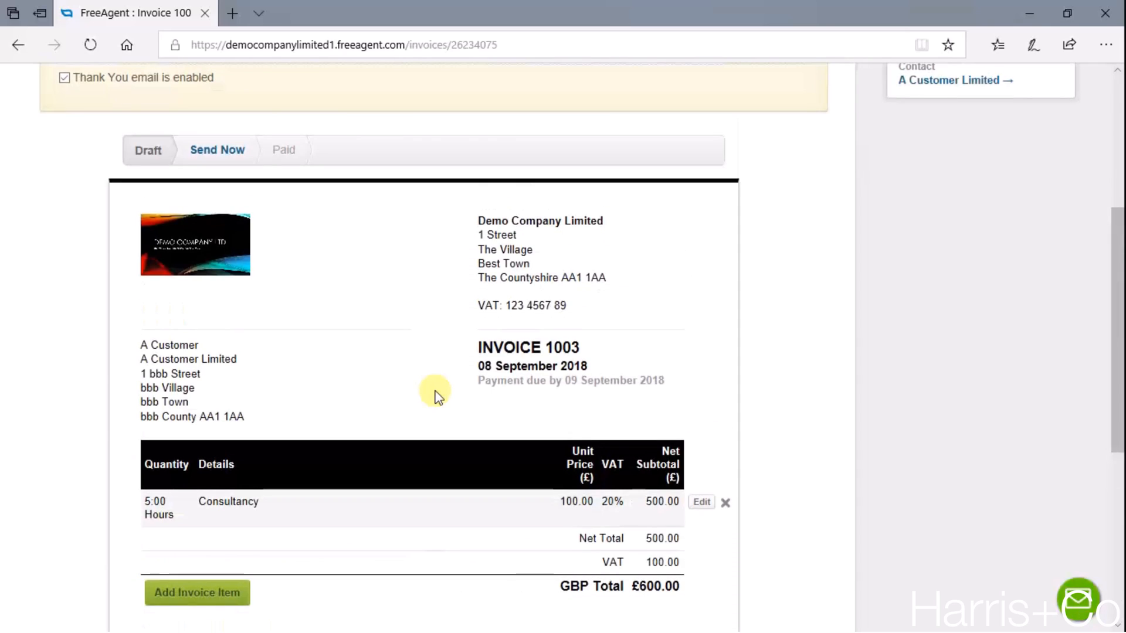
pyautogui.scroll(5, 437, 396)
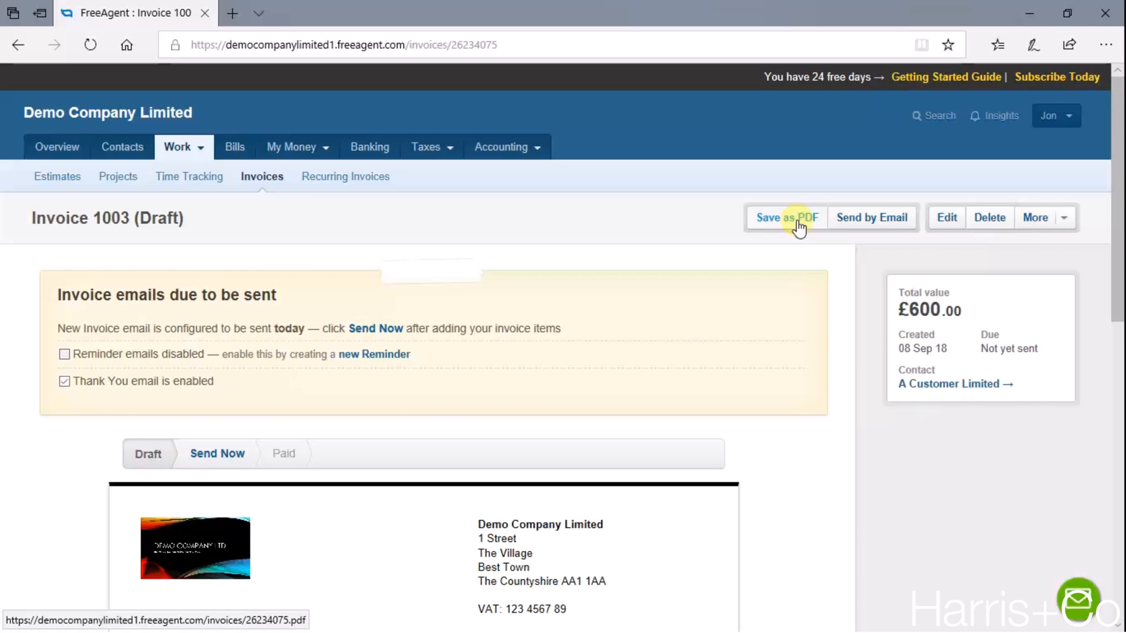
# Step: Draft the invoice email to the customer with the greeting corrected to "Hi A,"
pyautogui.click(846, 223)
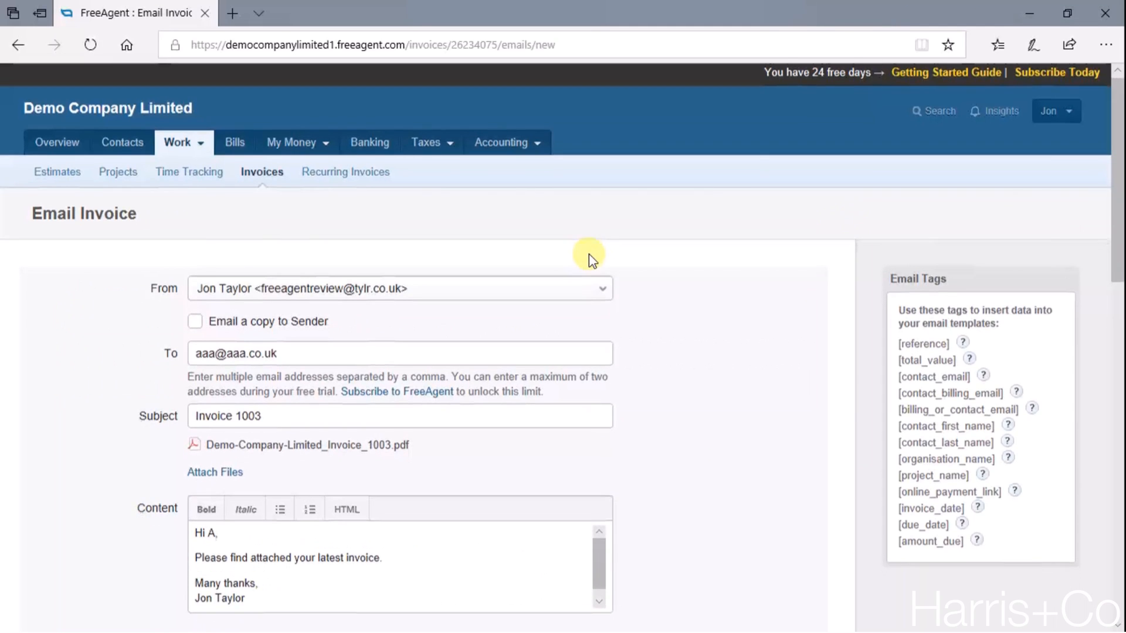
pyautogui.scroll(-1, 589, 254)
pyautogui.scroll(-1, 685, 359)
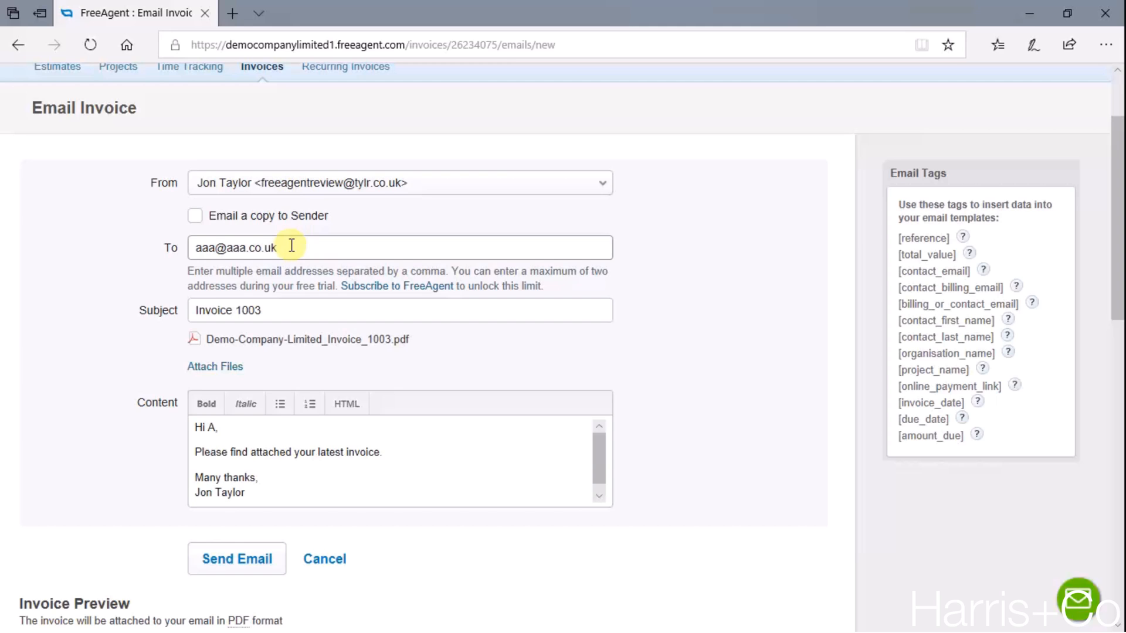
pyautogui.scroll(-2, 291, 245)
pyautogui.click(290, 226)
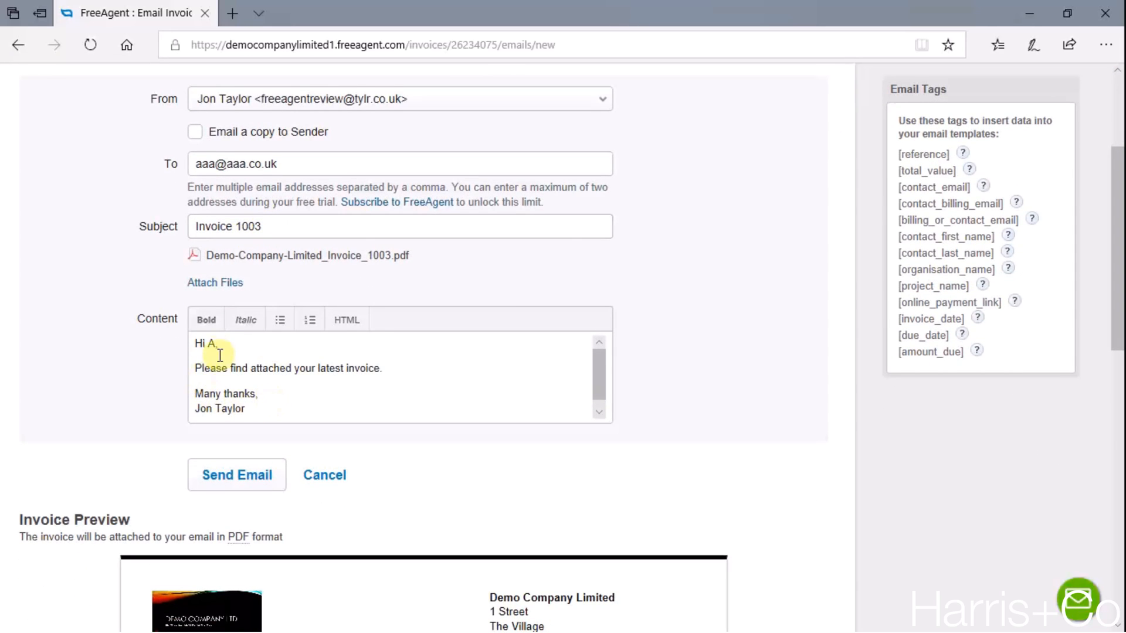
pyautogui.write(',')
# Step: Attempt to send the email, then back out of the bounced-address warning
pyautogui.click(252, 480)
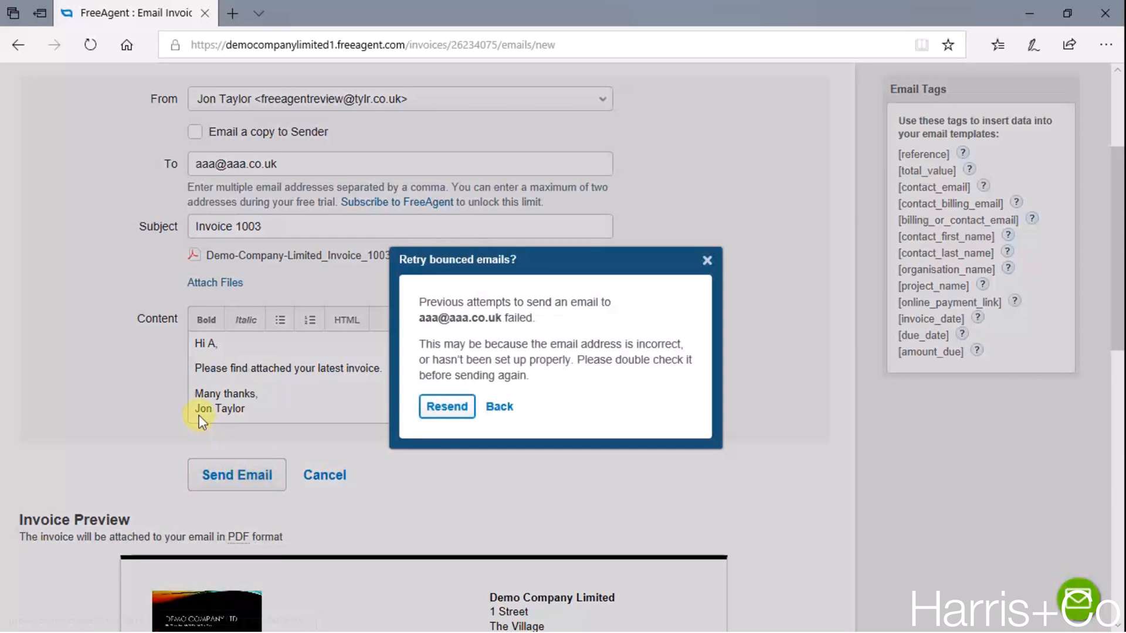
pyautogui.click(500, 408)
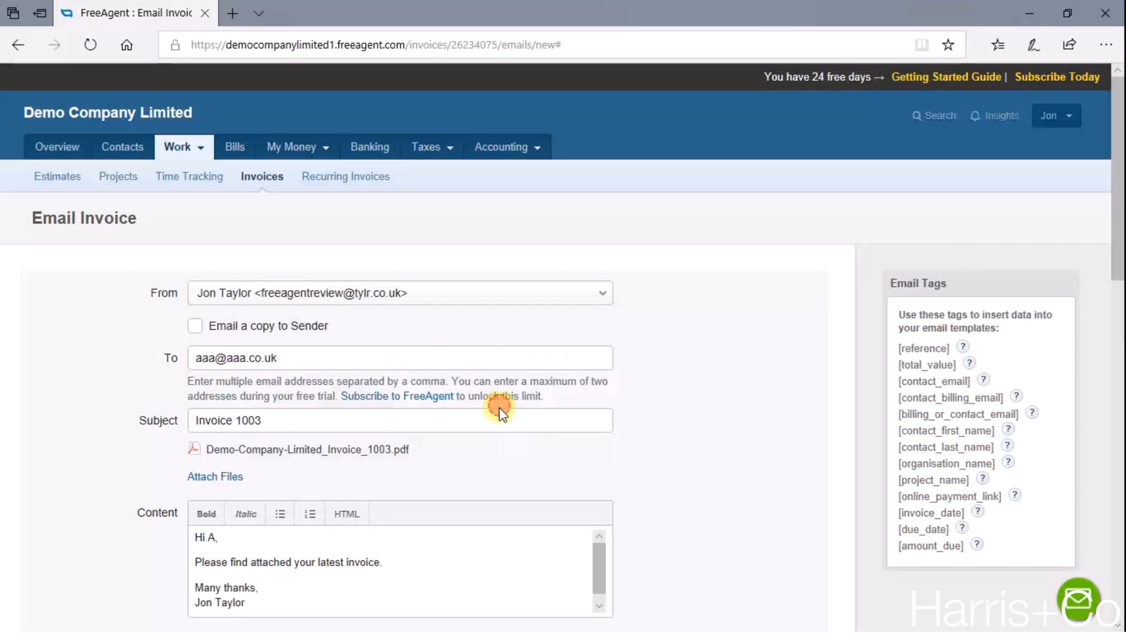